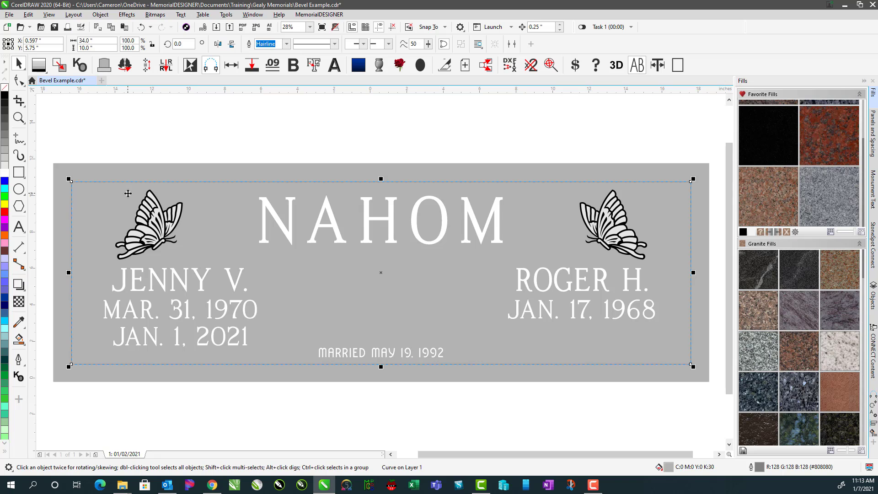
drag(128, 193, 148, 259)
drag(125, 173, 109, 132)
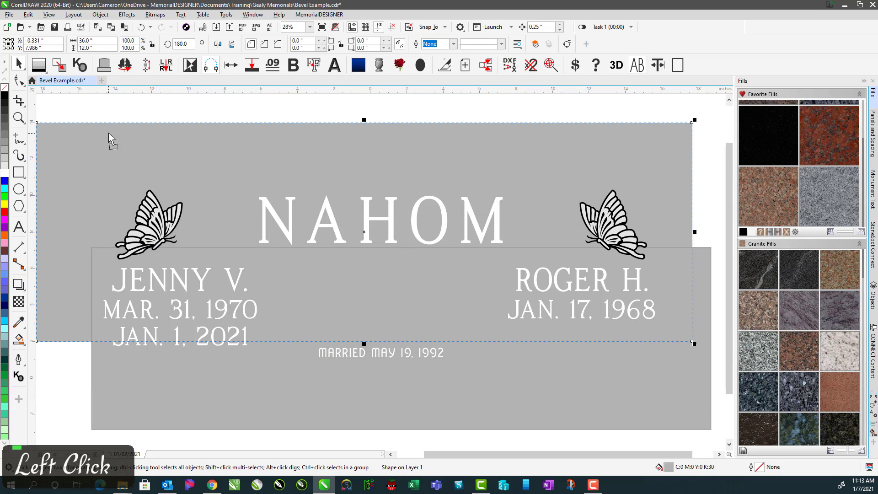
key(ctrl+z)
key(ctrl+z)
click(139, 124)
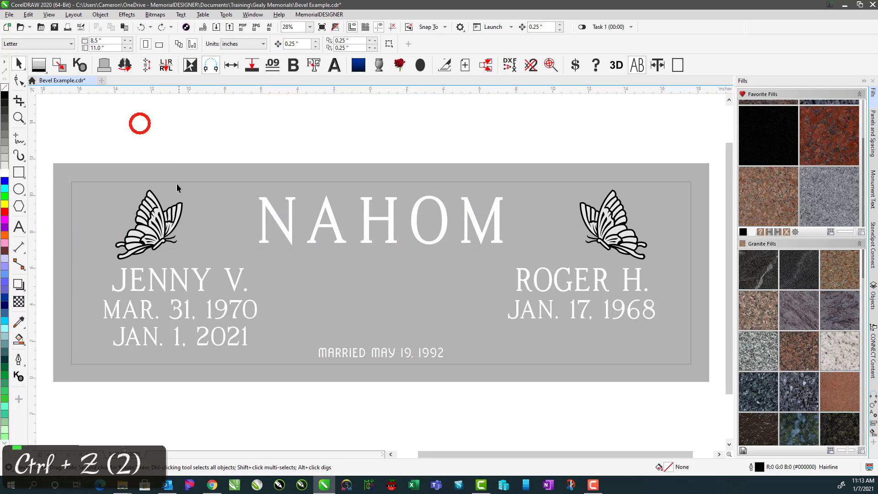
- Preview the memorial with the black granite fill and restore its plain grey fill
click(775, 135)
click(514, 129)
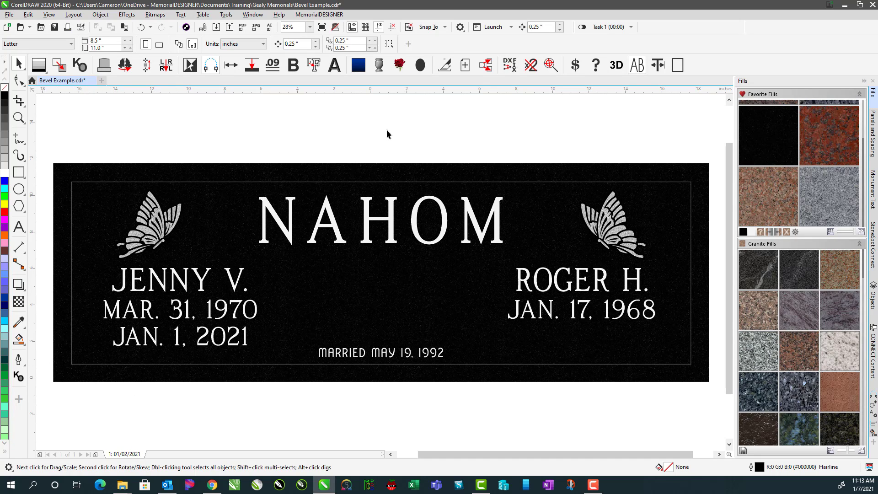
click(771, 233)
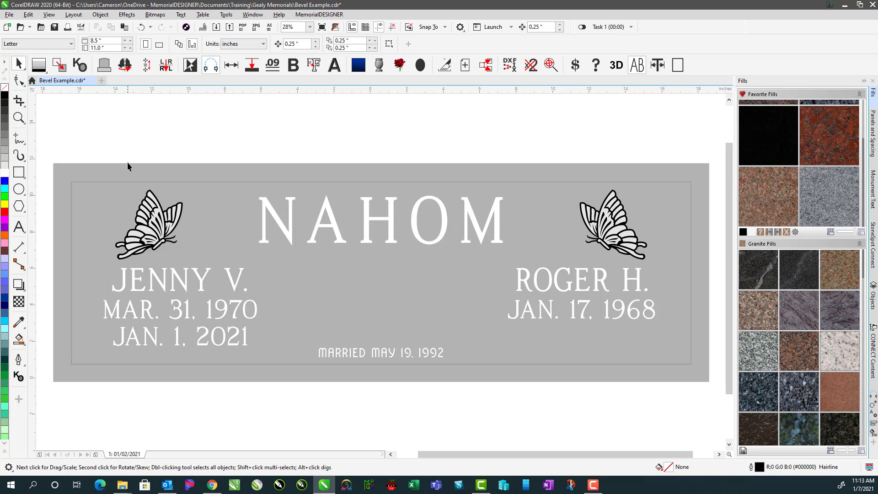
- Draw four diagonal lines joining each corner of the outer rectangle to the matching corner of the inner rectangle
click(18, 139)
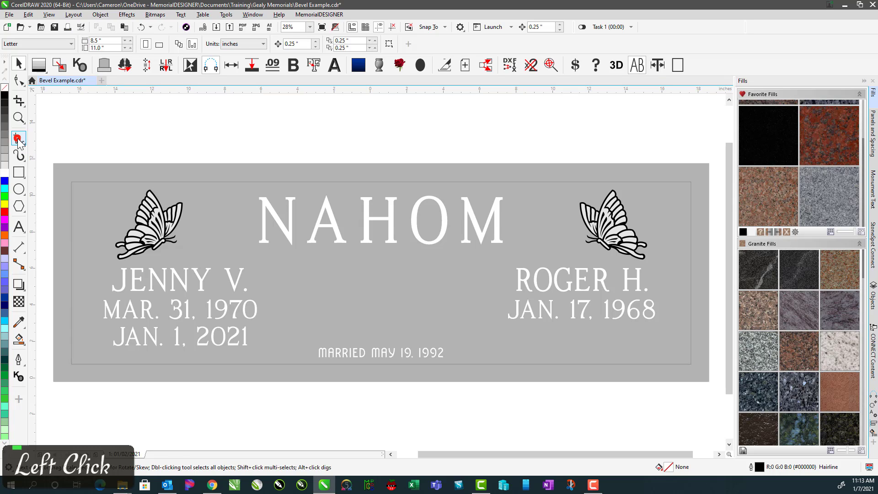
click(54, 162)
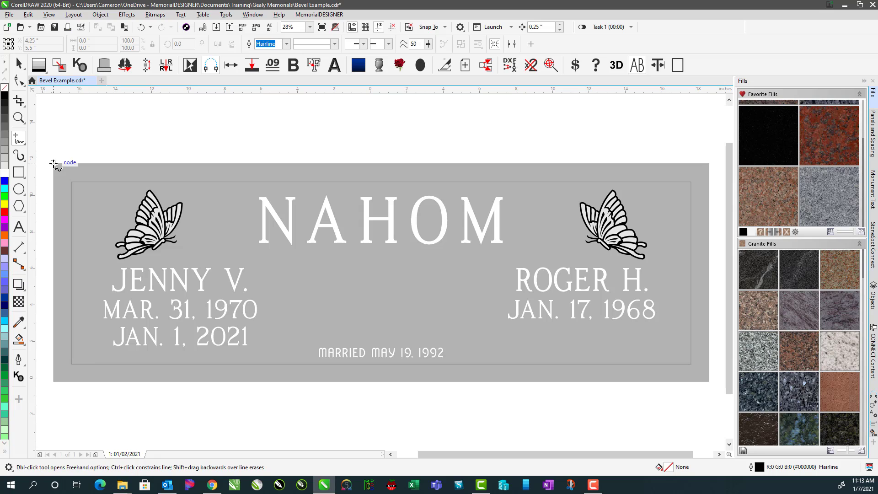
click(71, 184)
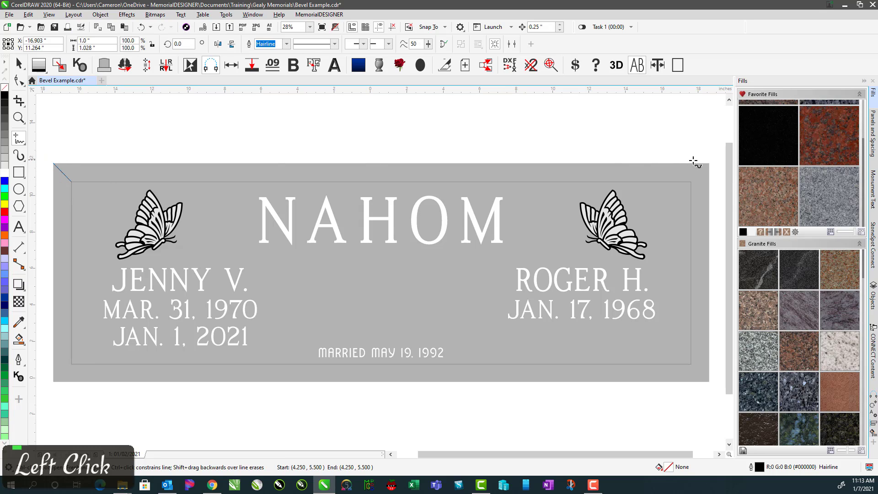
click(709, 163)
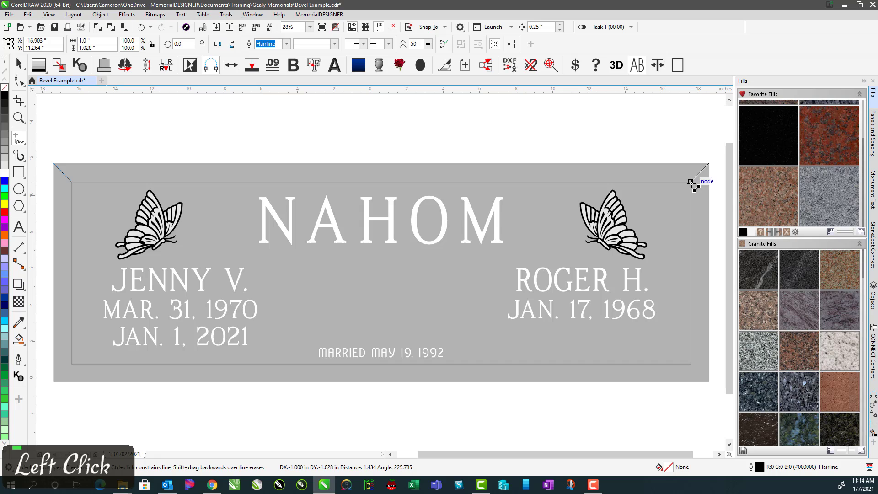
click(691, 181)
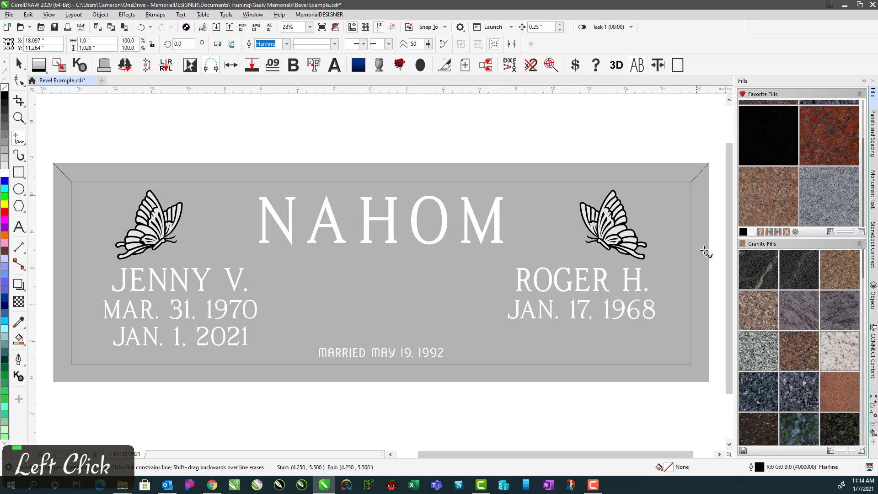
click(709, 382)
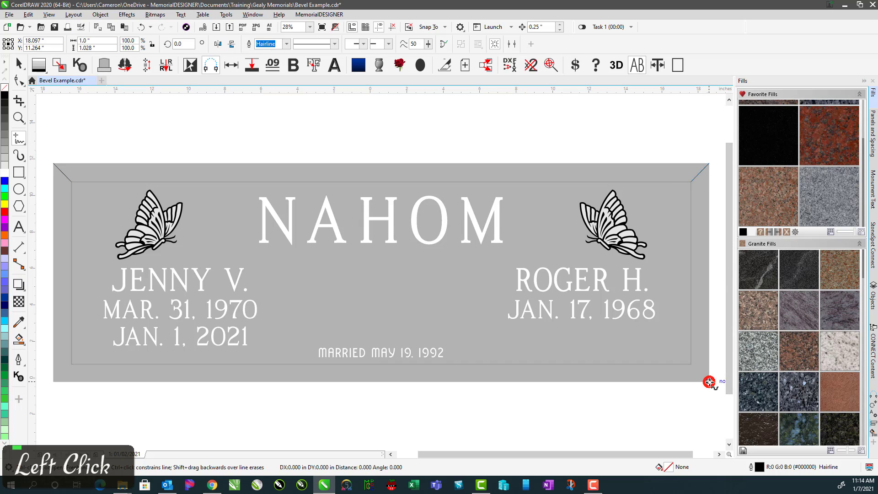
click(691, 364)
click(53, 382)
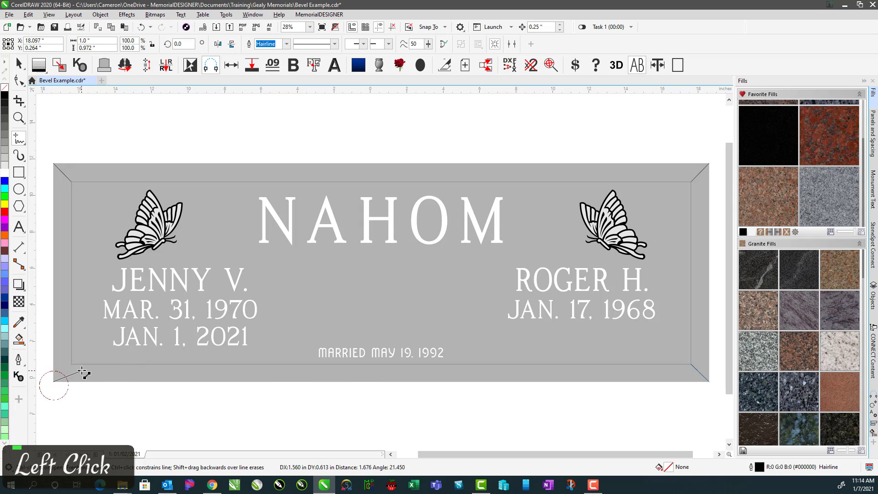
click(73, 364)
- Create four separate blue border panels around the inner rectangle with the Smart Fill tool
click(19, 340)
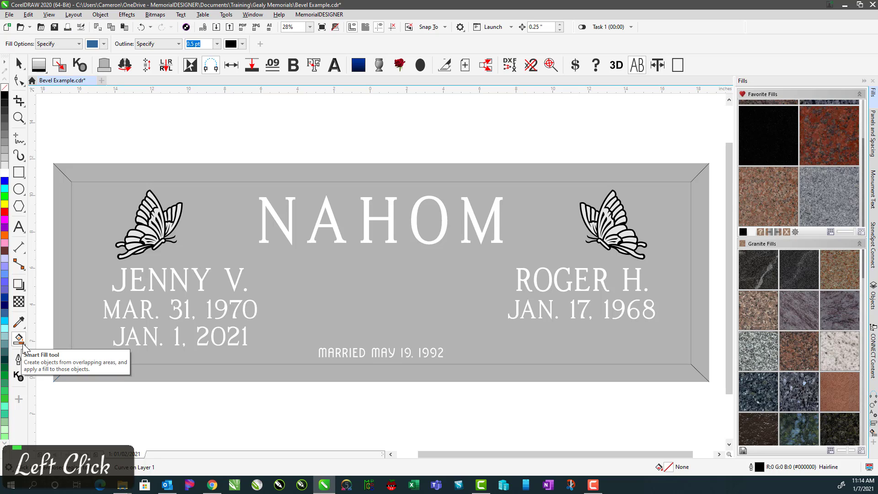
click(23, 344)
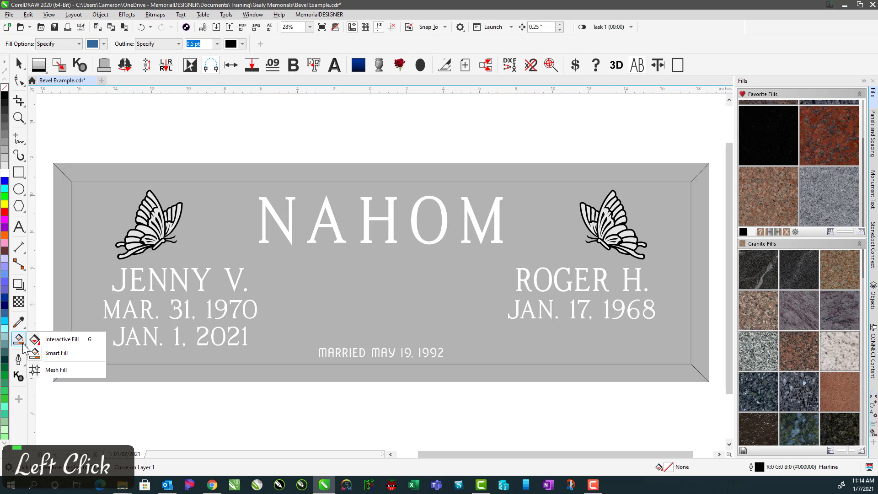
click(56, 352)
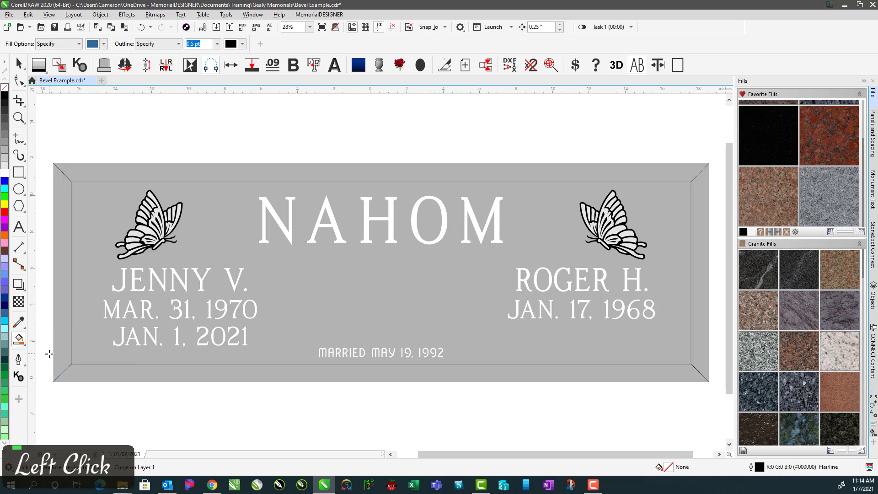
click(165, 169)
click(65, 208)
click(171, 371)
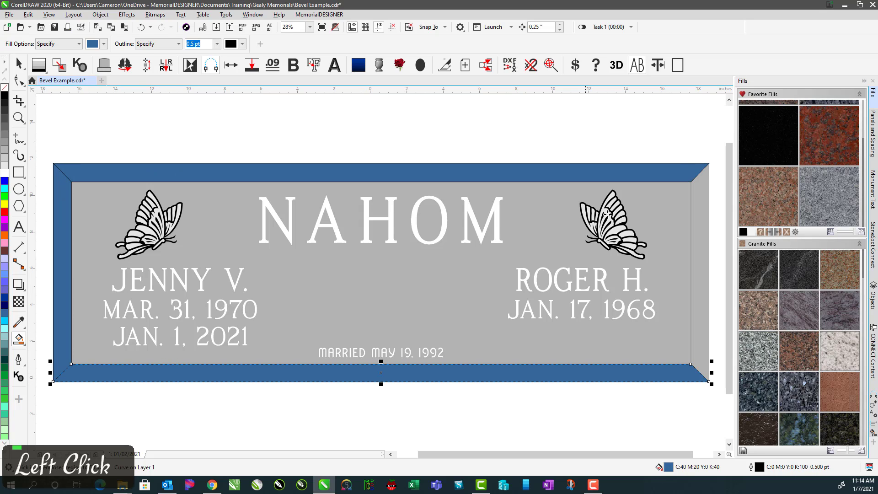
click(703, 199)
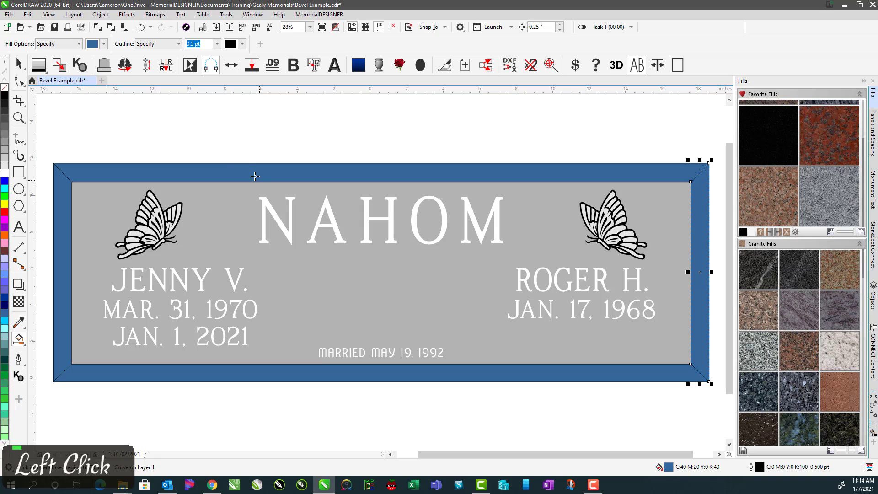
- Delete the four diagonal construction lines at the corners of the border
click(17, 62)
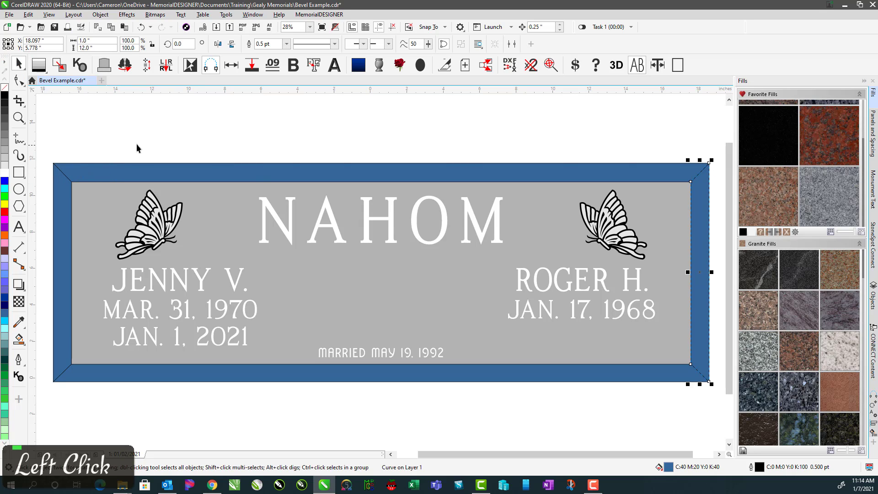
click(96, 142)
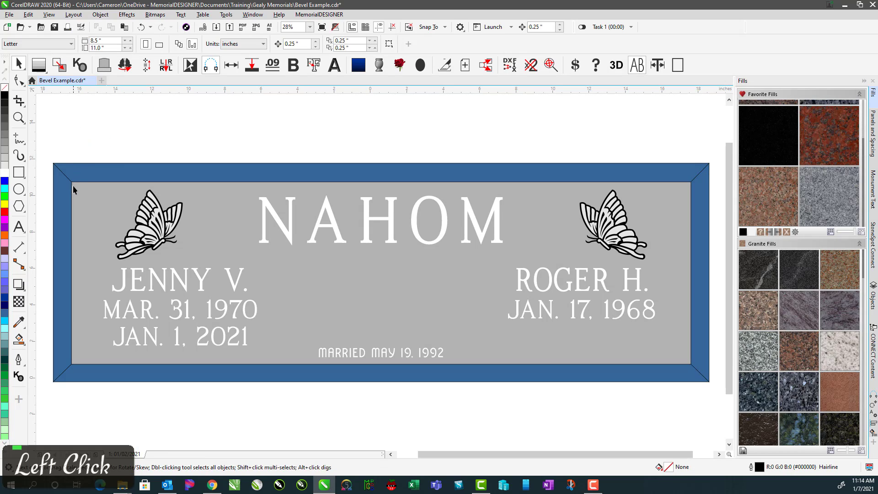
drag(43, 148, 85, 204)
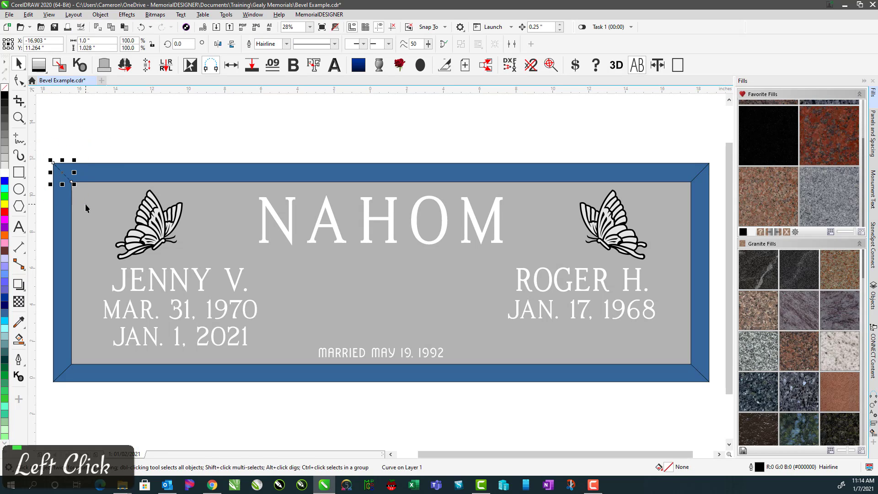
key(Delete)
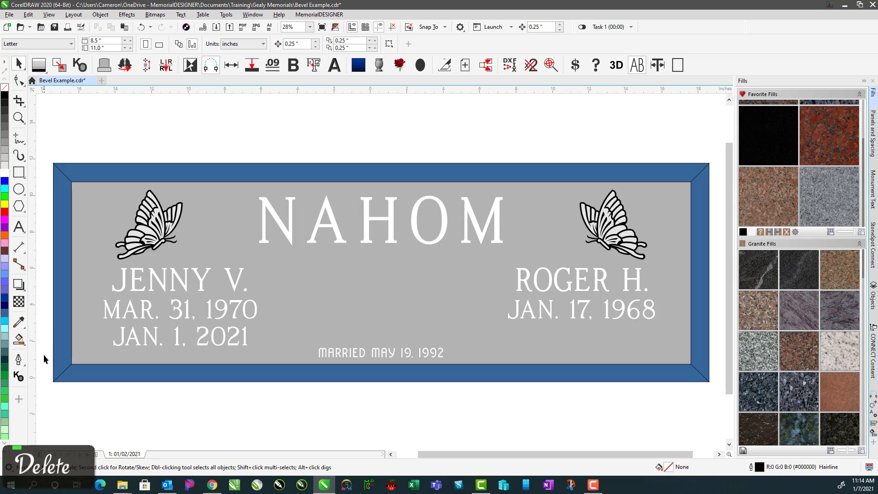
drag(44, 353, 82, 406)
key(Delete)
drag(651, 405, 715, 355)
key(Delete)
drag(672, 143, 710, 208)
key(Delete)
- Delete the inner rectangle inside the blue border, then try moving the grey base shape and undo the move
click(100, 231)
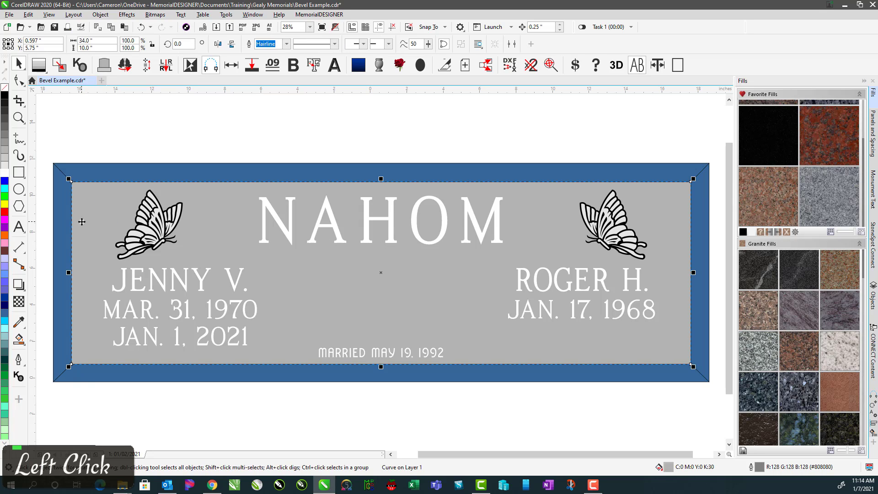
key(Delete)
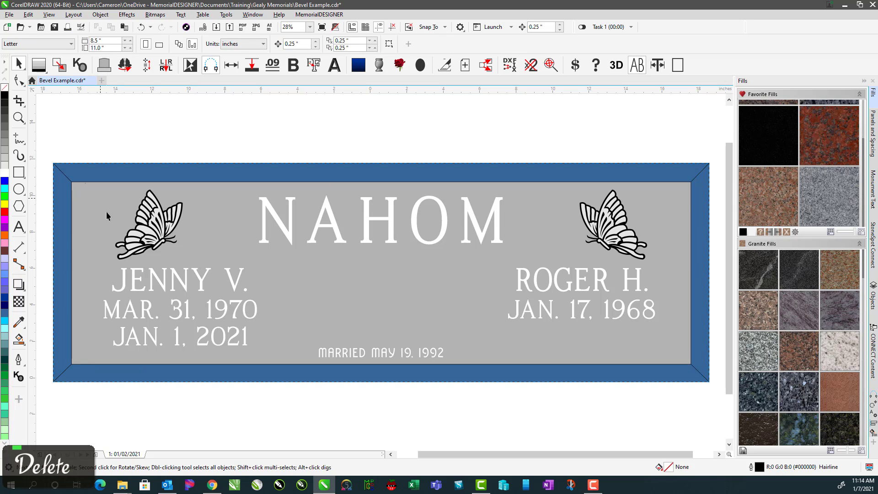
drag(100, 197, 197, 312)
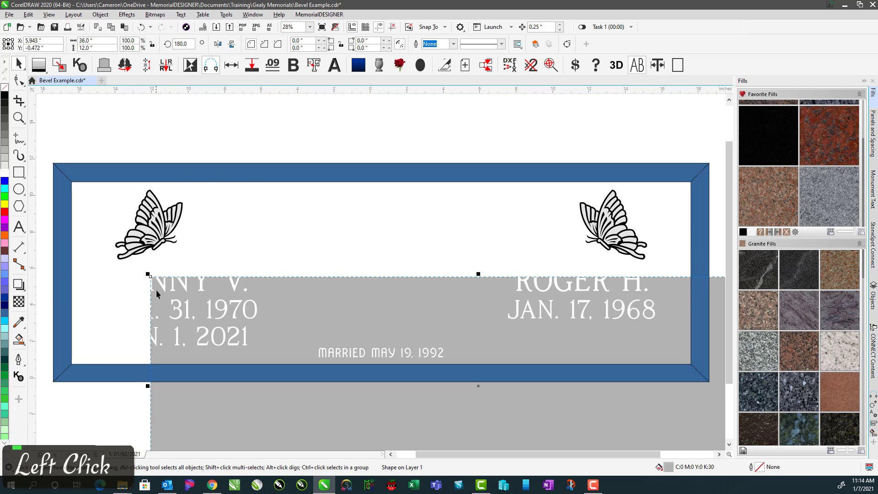
key(ctrl+z)
- Fill all four blue border panels with white
click(78, 176)
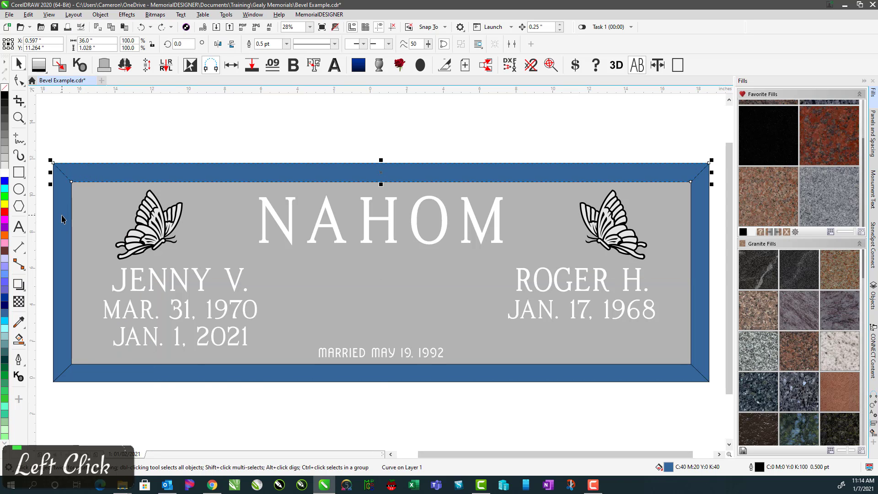
shift+click(128, 374)
shift+click(127, 371)
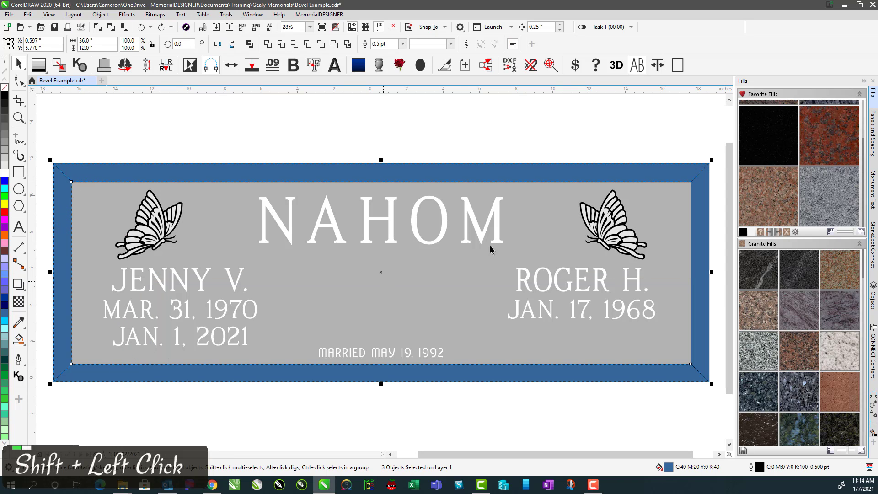
shift+click(702, 199)
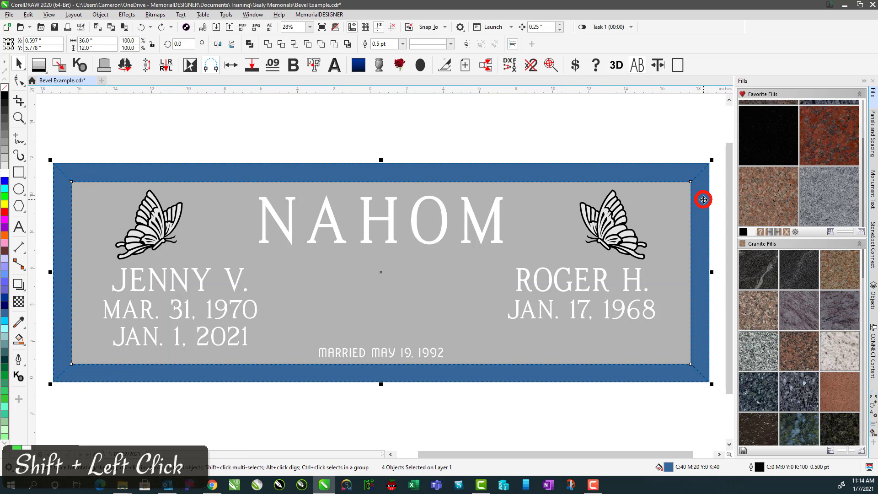
click(4, 175)
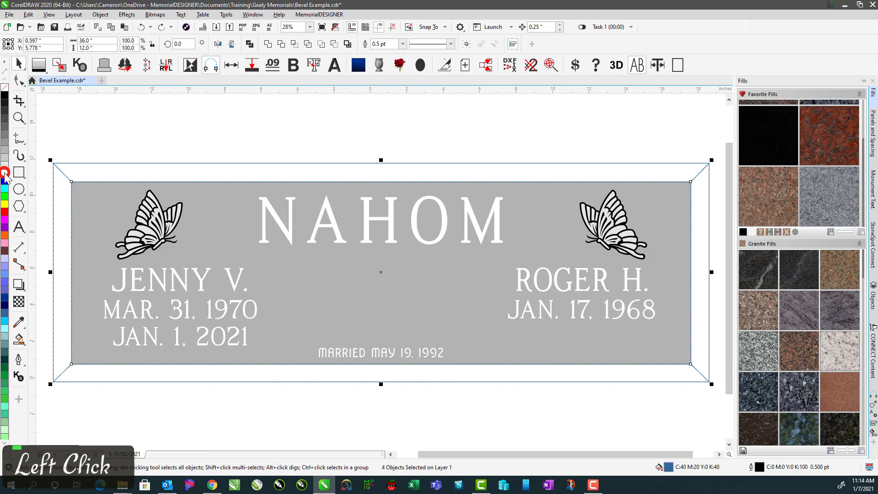
click(160, 127)
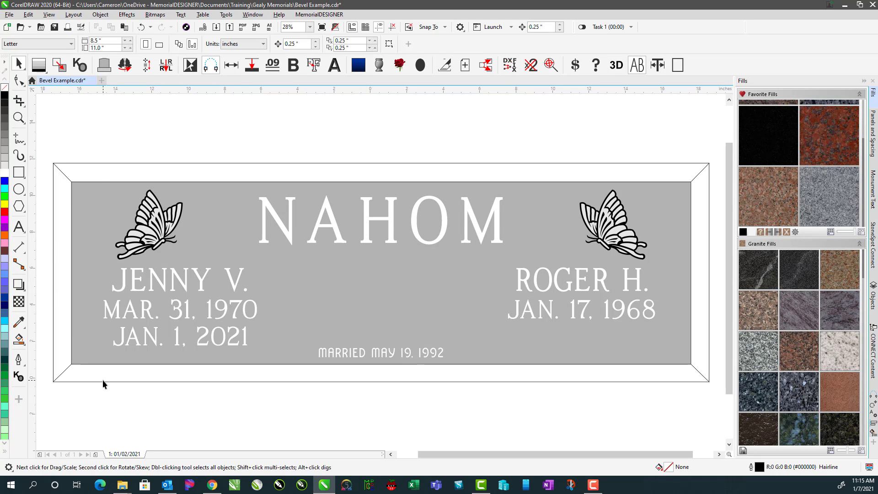
- Duplicate the complete memorial design directly below the original
scroll(225, 329, down, 2)
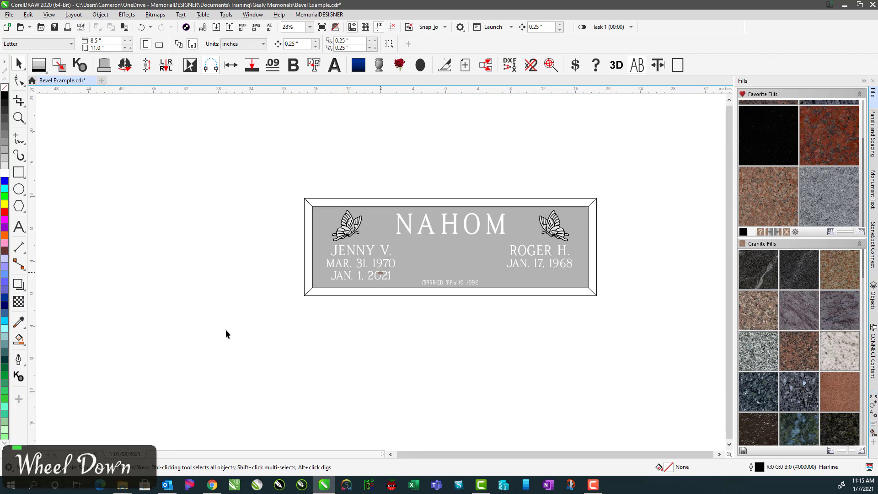
drag(262, 160, 641, 347)
drag(454, 220, 463, 326)
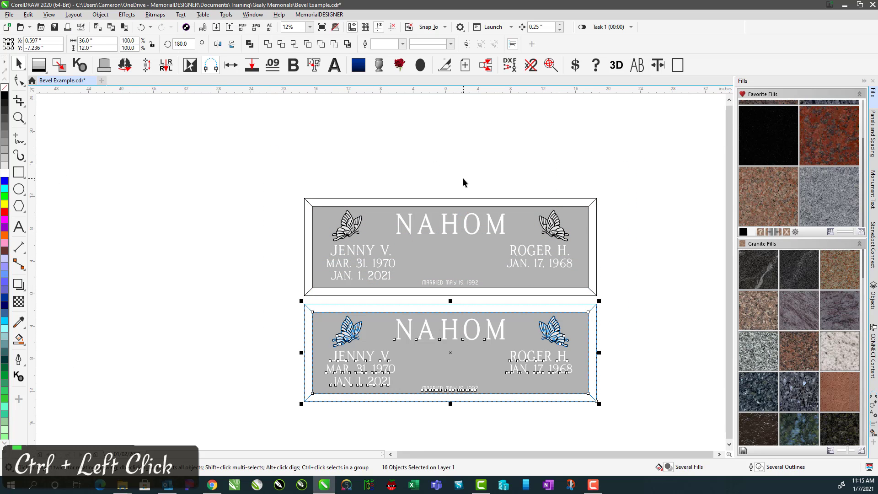
key(F4)
click(657, 152)
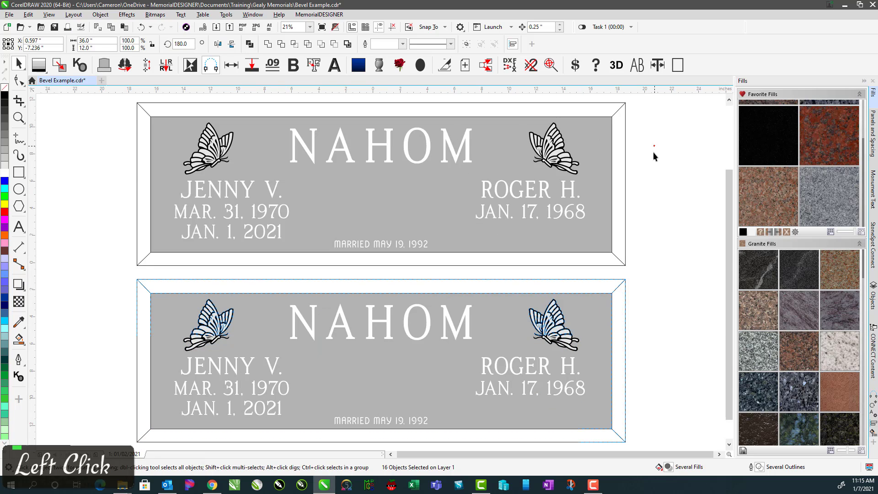
- Fill the right and bottom border panels of the lower memorial with black
click(620, 302)
shift+click(550, 435)
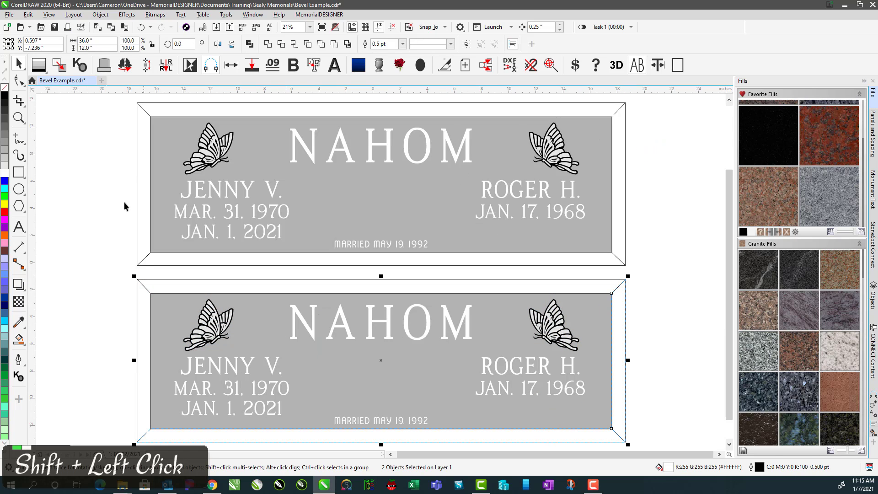
click(6, 96)
click(102, 252)
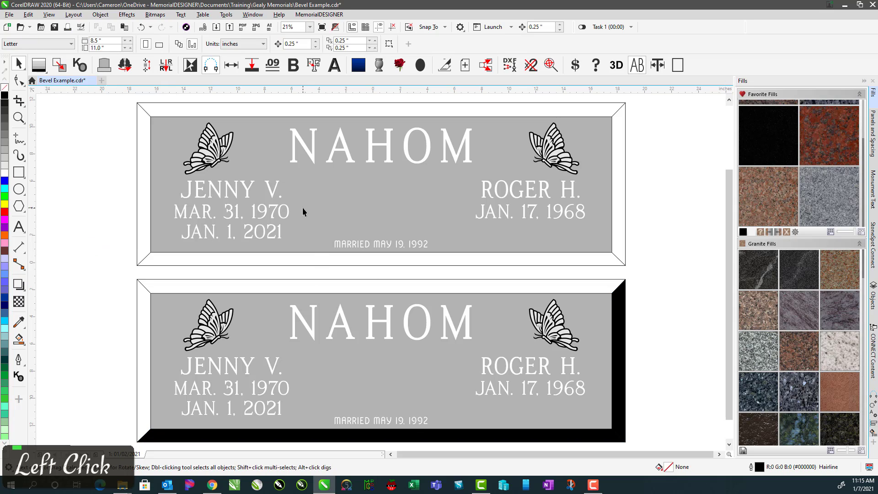
- Make the upper memorial's top border panel partly transparent and set its left border panel's transparency to 45
click(186, 114)
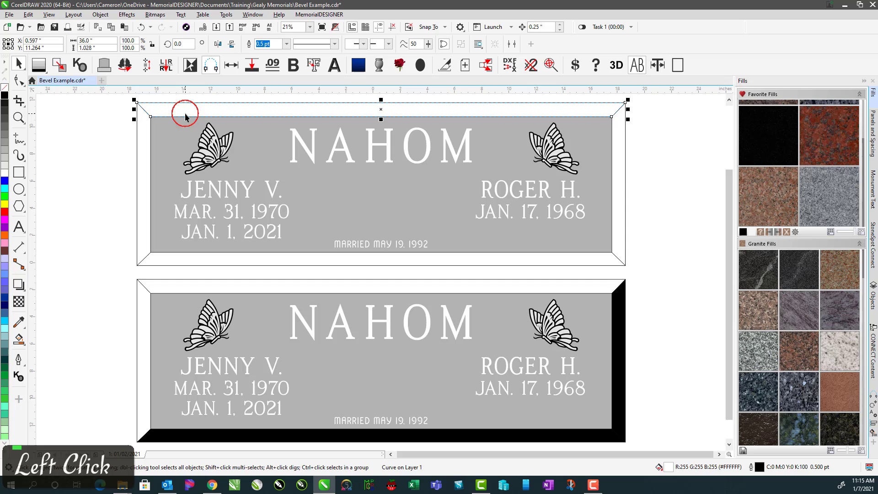
click(19, 302)
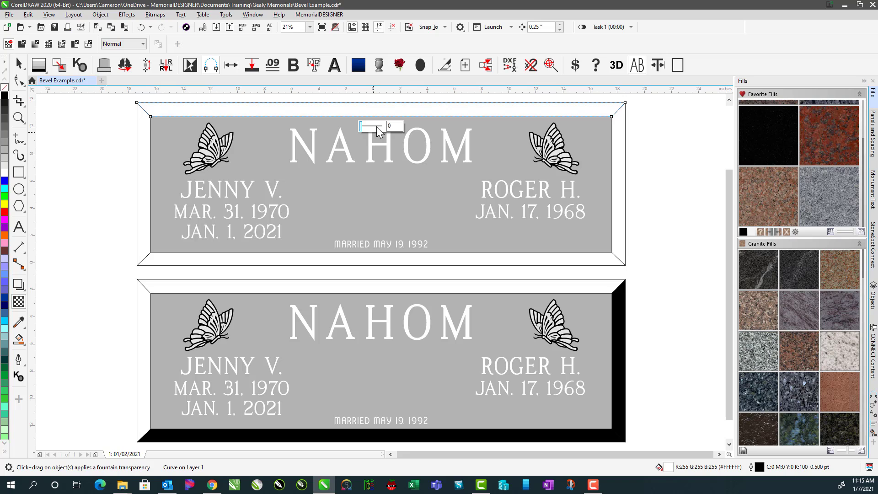
click(379, 131)
click(144, 147)
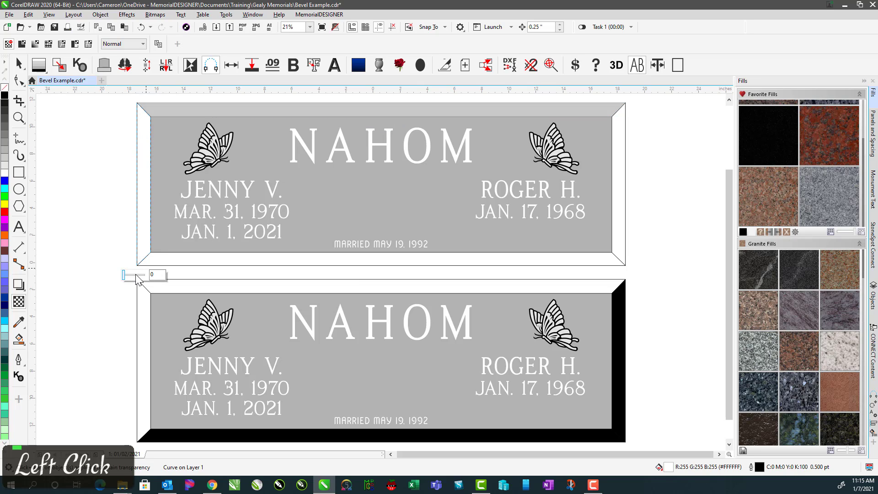
click(134, 274)
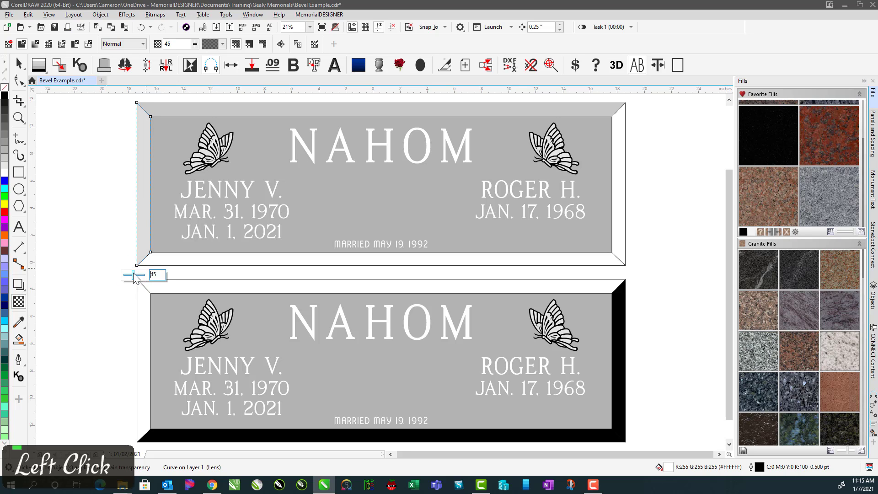
- Set the transparency of the upper memorial's bottom and right border panels to 89
click(184, 261)
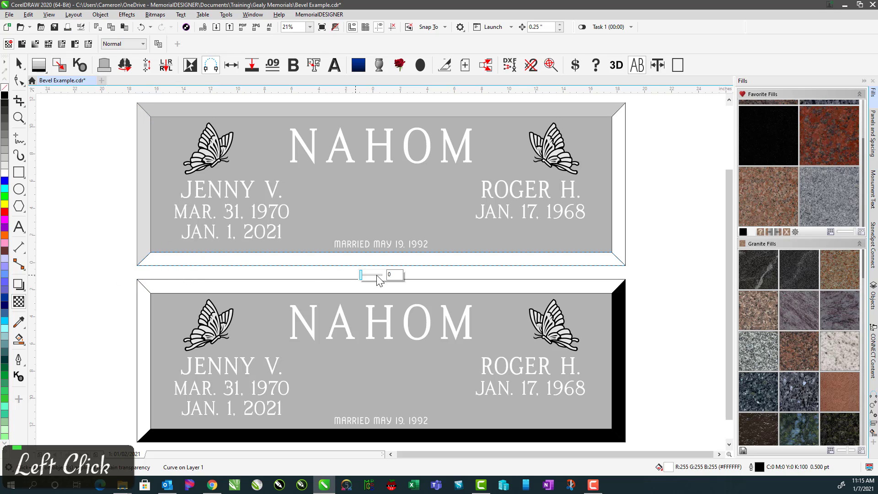
click(378, 275)
drag(377, 275, 379, 273)
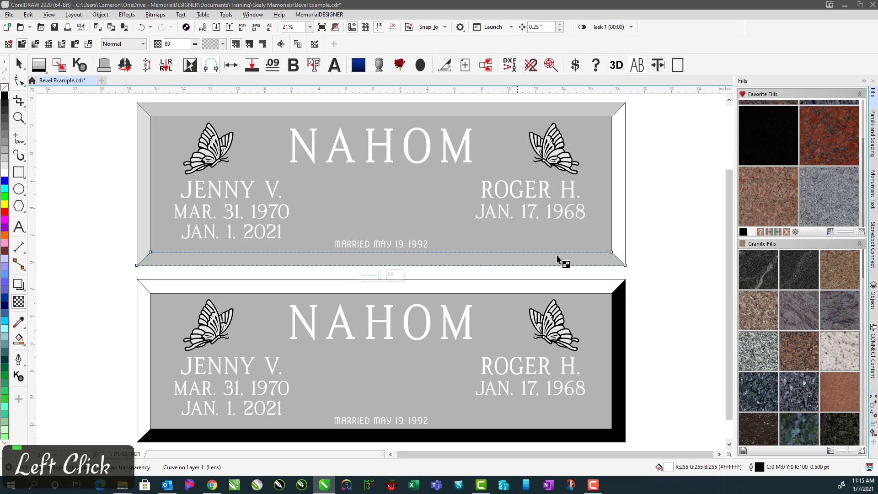
click(614, 212)
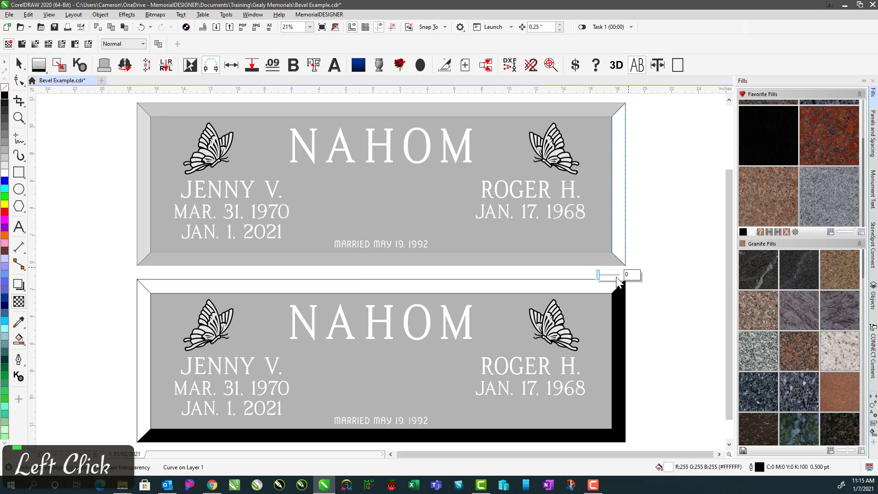
click(615, 275)
click(615, 277)
drag(614, 276, 619, 278)
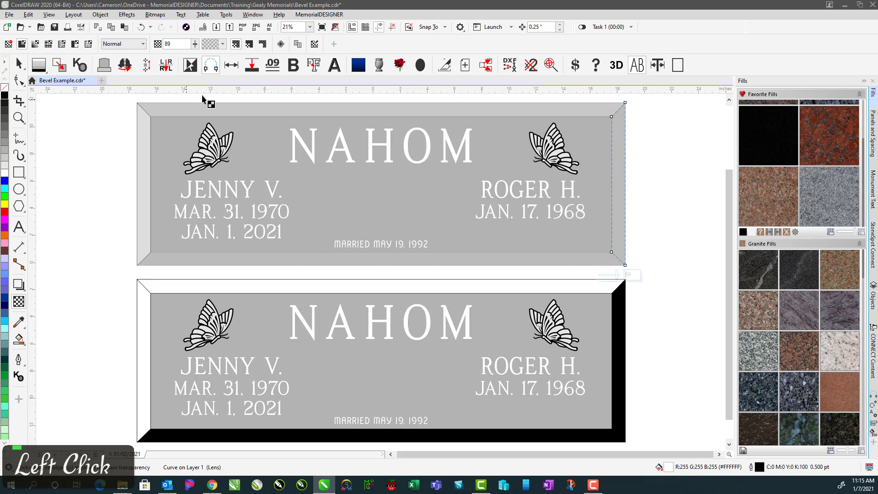
click(19, 64)
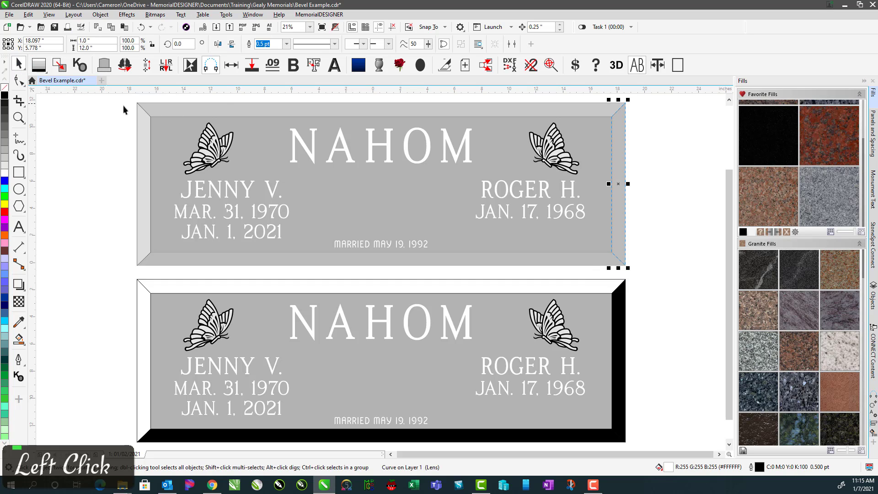
click(659, 216)
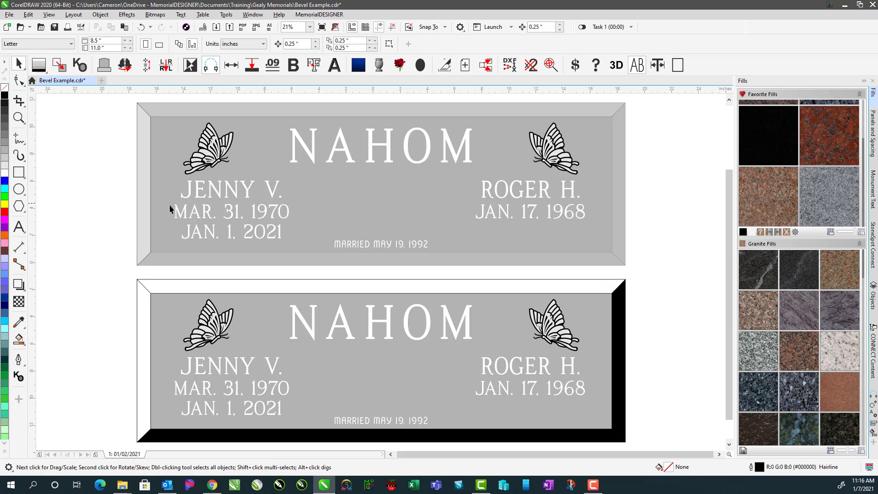
- Copy the lens effect from the upper memorial's top border panel to the lower memorial's white top panel
click(220, 285)
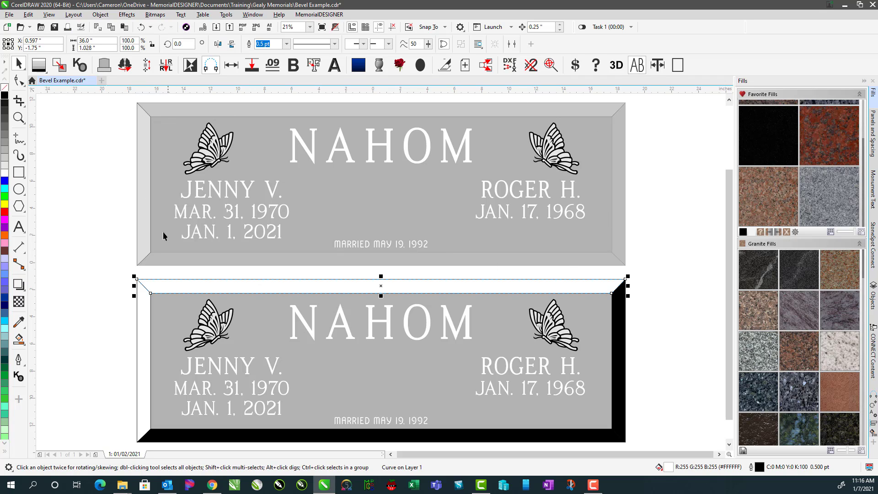
click(100, 15)
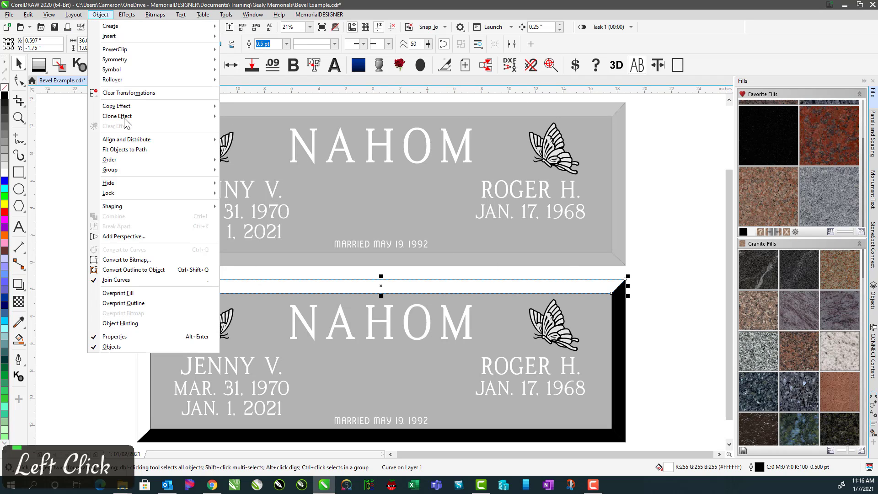
mouse_move(206, 106)
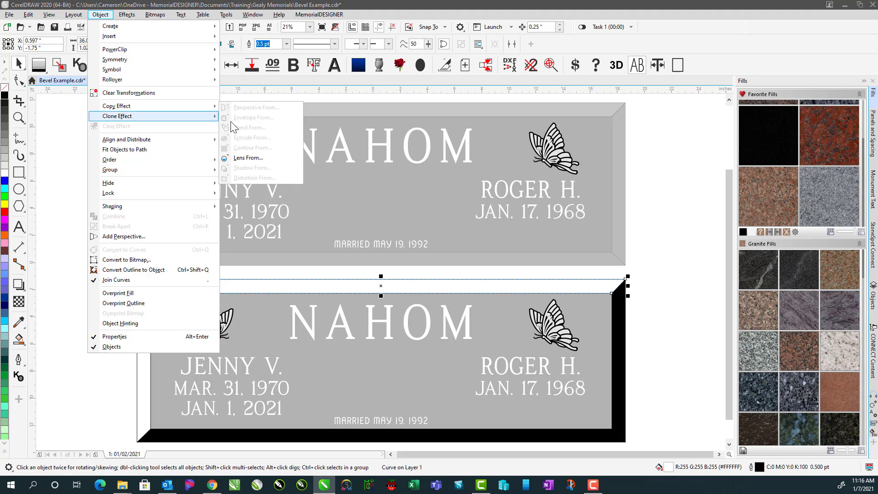
click(250, 157)
click(286, 107)
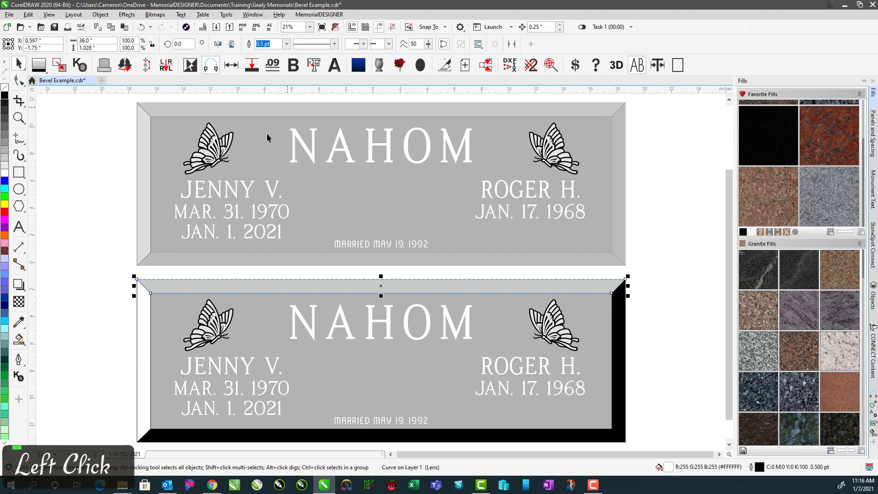
- Copy the lens effect from the upper memorial's left border panel to the lower memorial's left panel
click(146, 330)
click(100, 14)
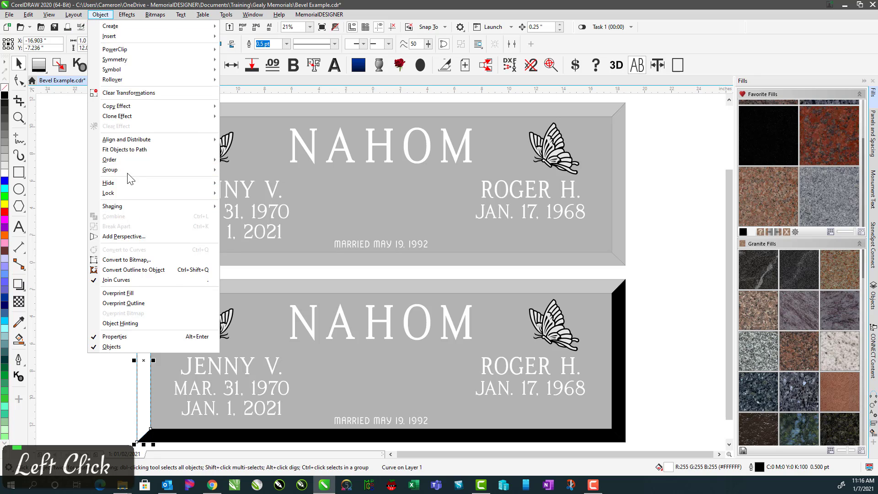
mouse_move(134, 107)
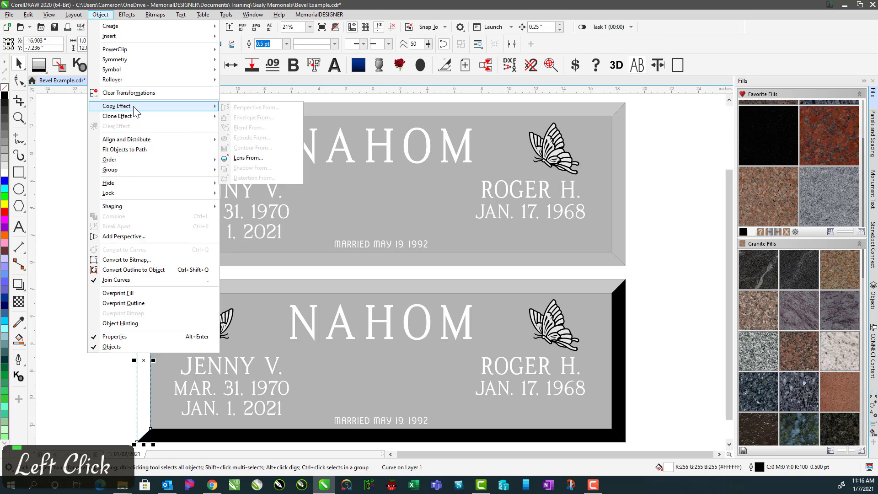
click(249, 158)
click(143, 149)
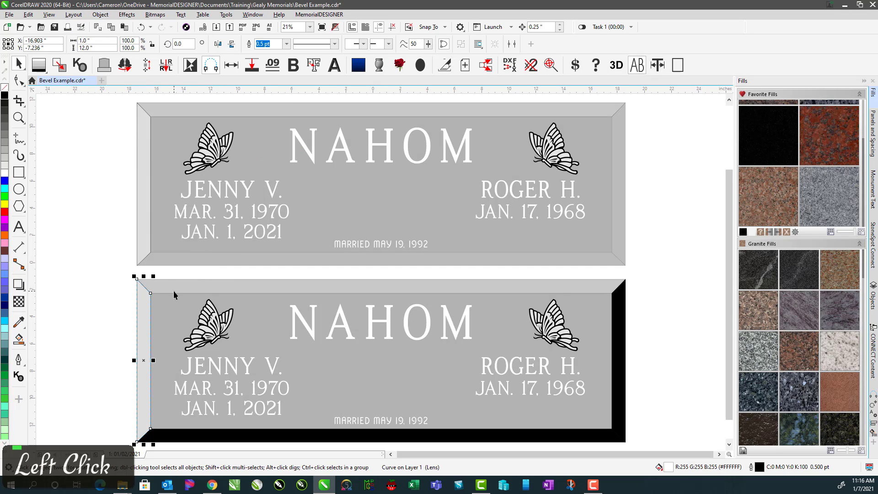
click(121, 229)
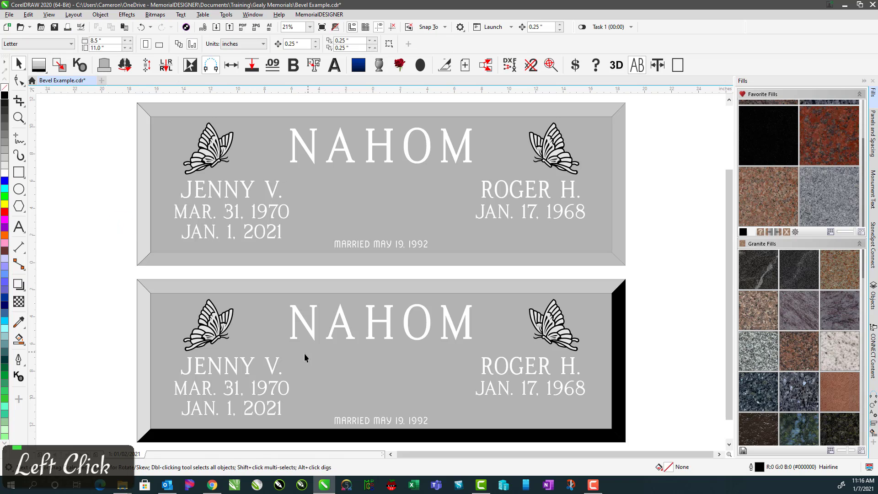
- Copy the lens effect from the upper memorial's bottom border panel to the lower memorial's black bottom panel
click(306, 438)
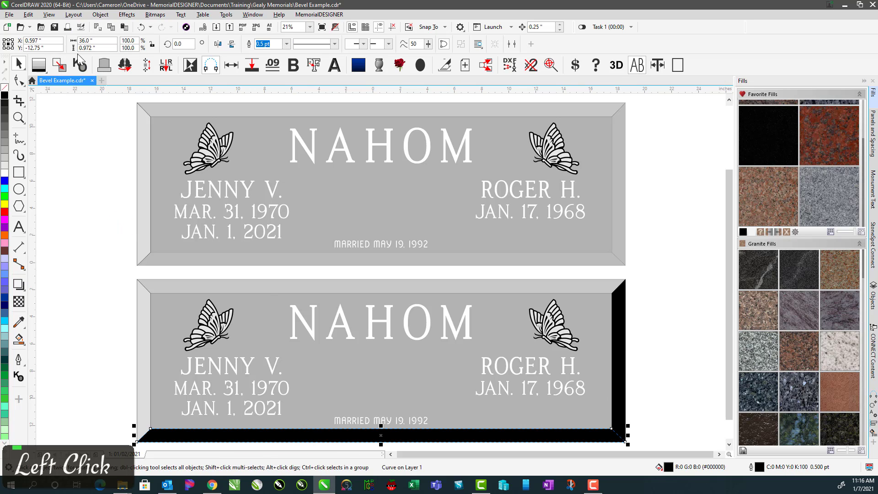
click(100, 14)
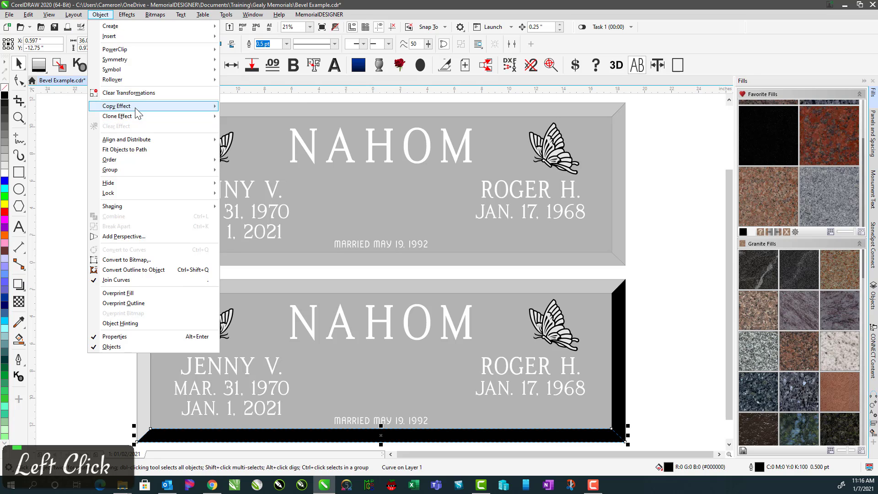
mouse_move(137, 106)
click(246, 158)
click(301, 261)
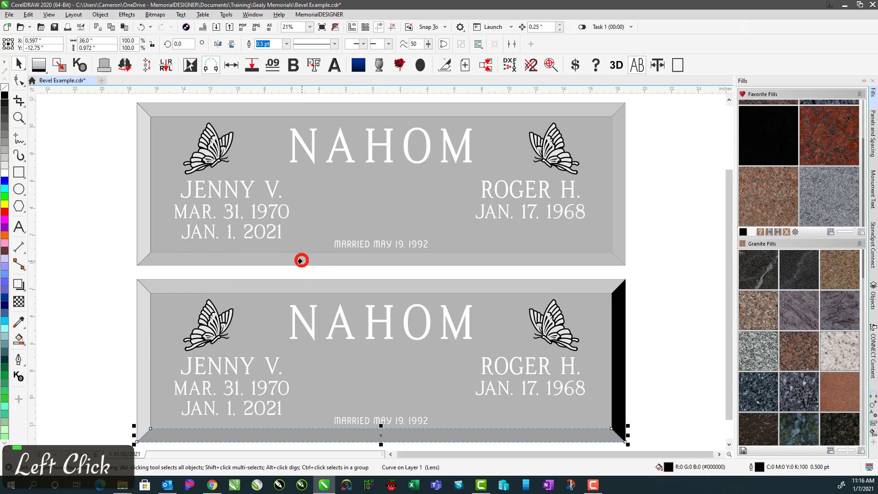
- Copy the lens effect from the upper memorial's right border panel to the lower memorial's black right panel
click(622, 360)
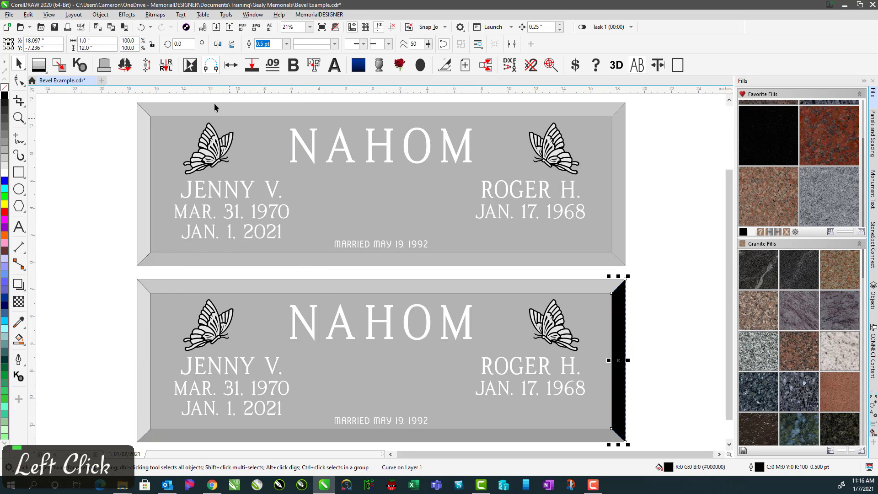
click(100, 15)
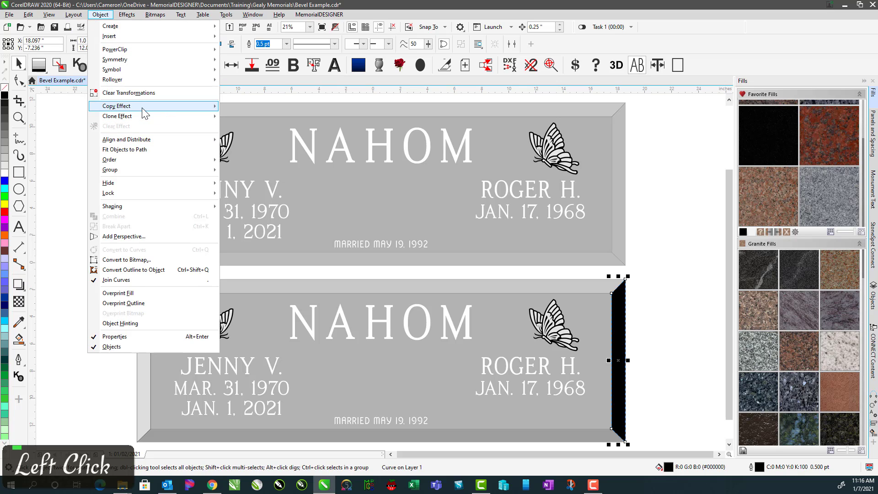
mouse_move(155, 106)
click(259, 159)
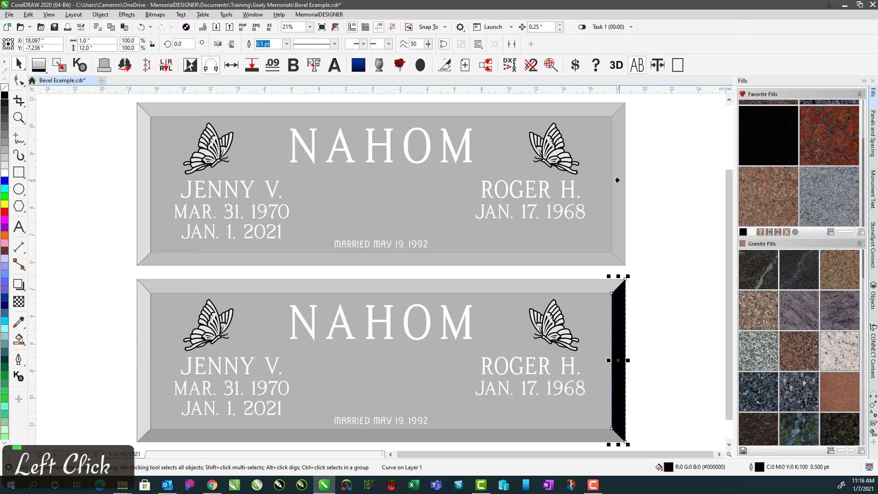
click(617, 180)
click(633, 364)
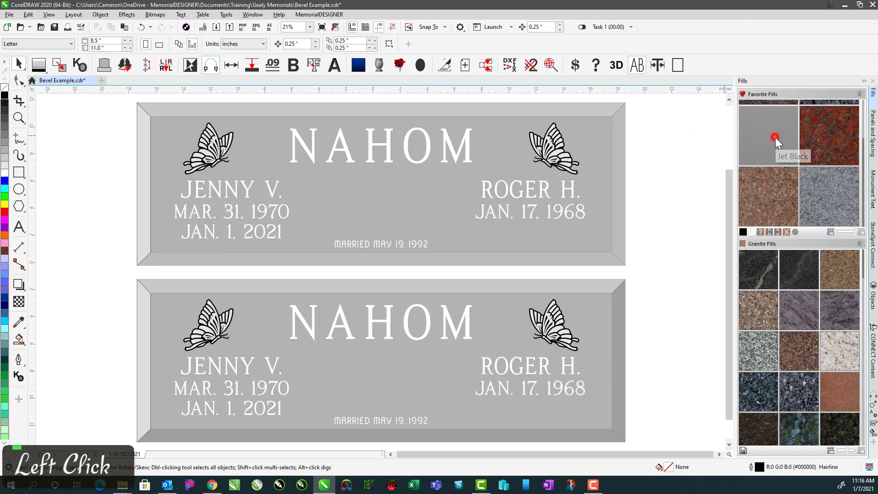
- Fill both memorials with Jet Black granite and set the upper memorial's right border panel transparency to 80
click(750, 146)
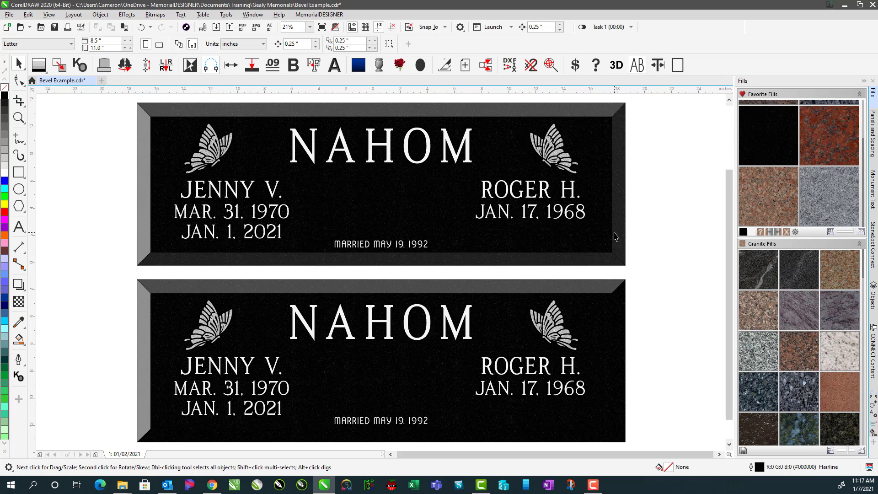
click(620, 173)
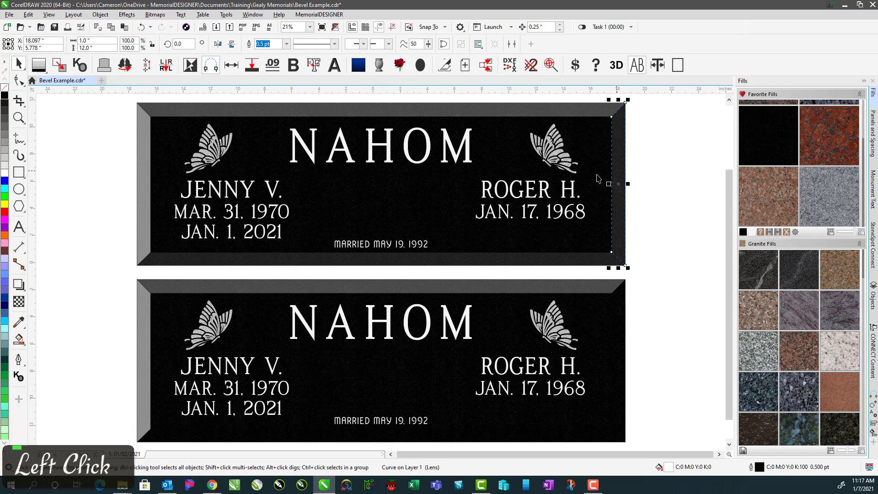
click(18, 304)
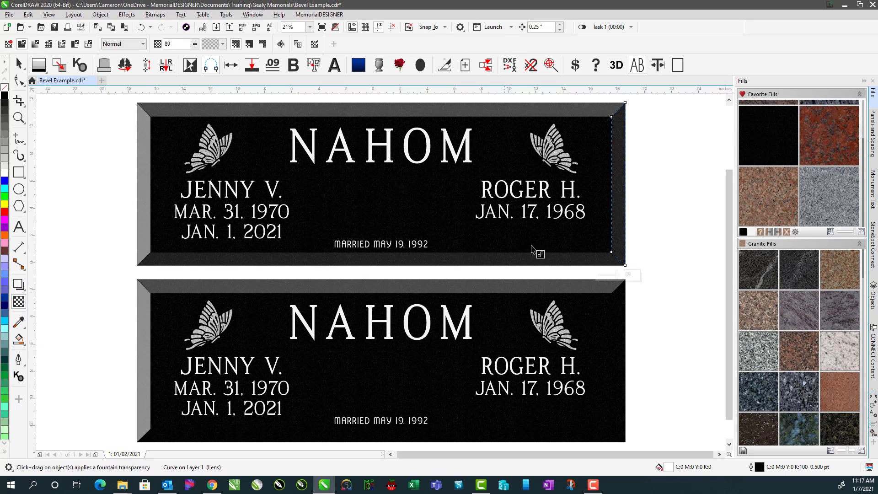
click(631, 275)
text(80)
key(Return)
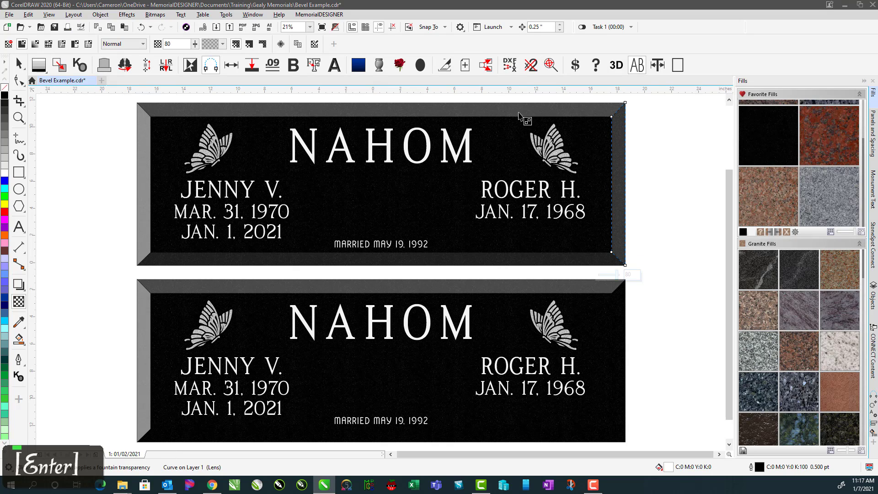
click(19, 64)
click(644, 184)
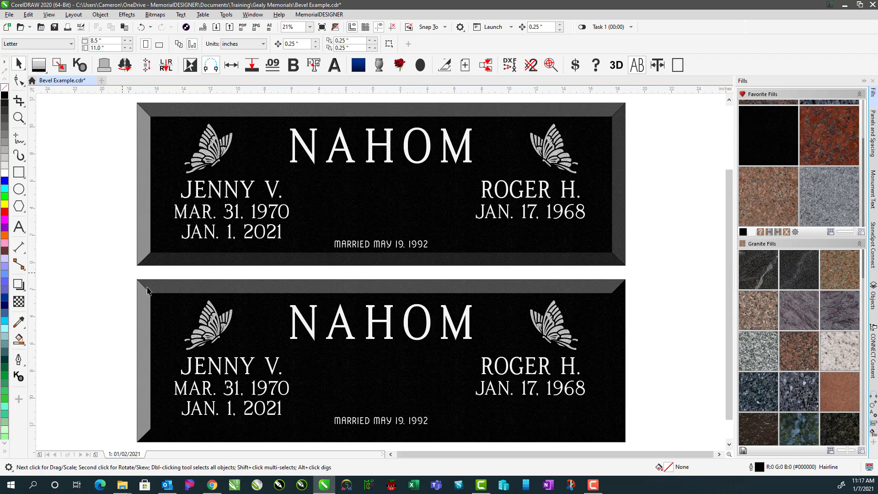
- Fill the entire lower memorial with the blue-grey granite from the favorite fills
drag(126, 273, 660, 449)
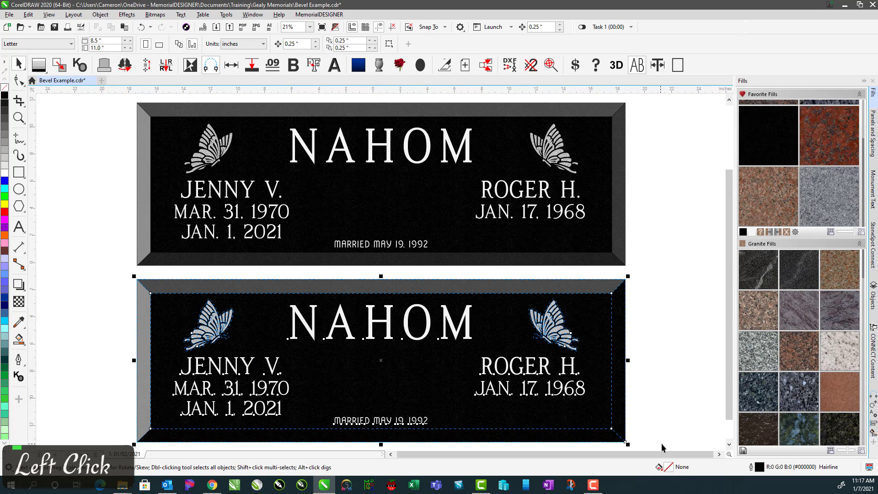
click(840, 213)
click(653, 290)
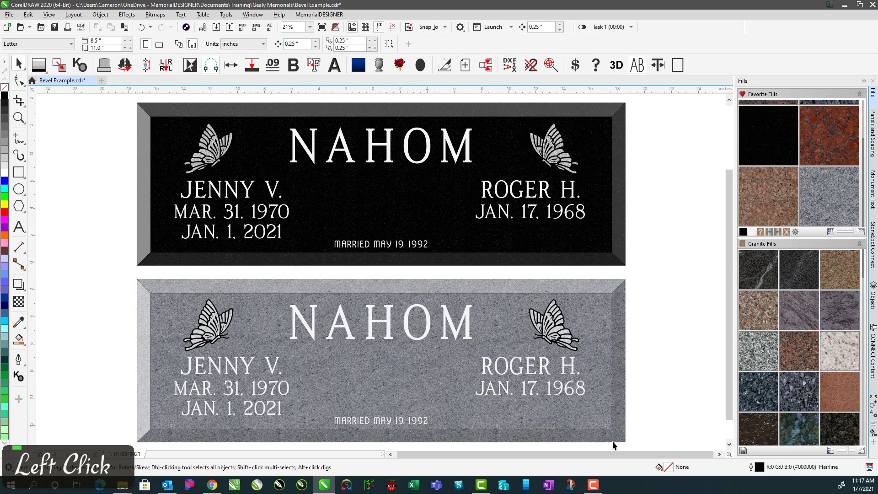
- Try transparency values of 95 and 75 on the lower memorial's black right border panel
click(615, 391)
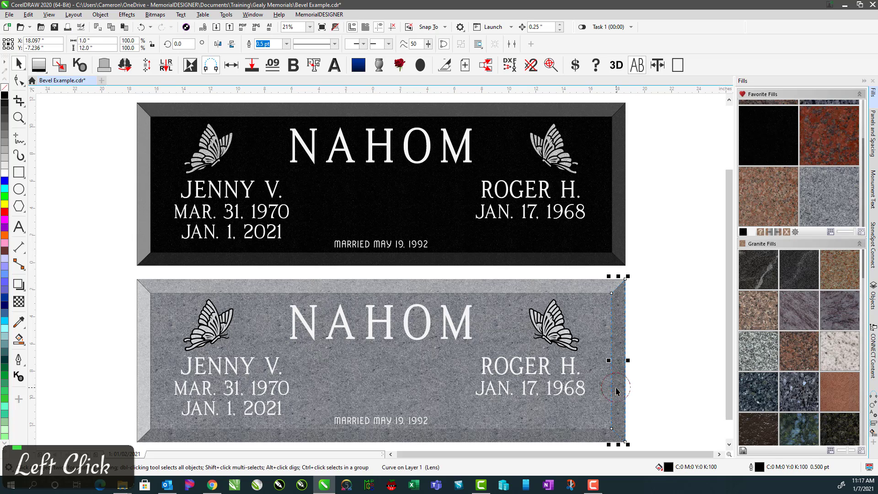
click(19, 301)
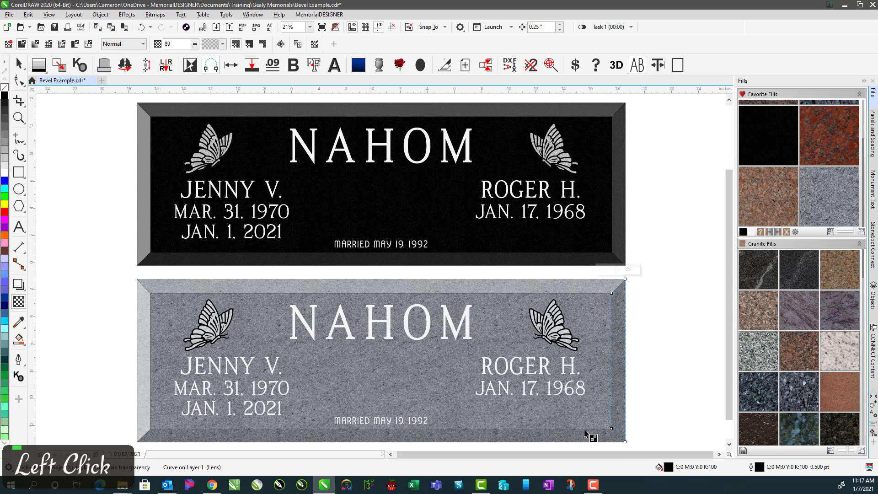
click(619, 407)
click(628, 269)
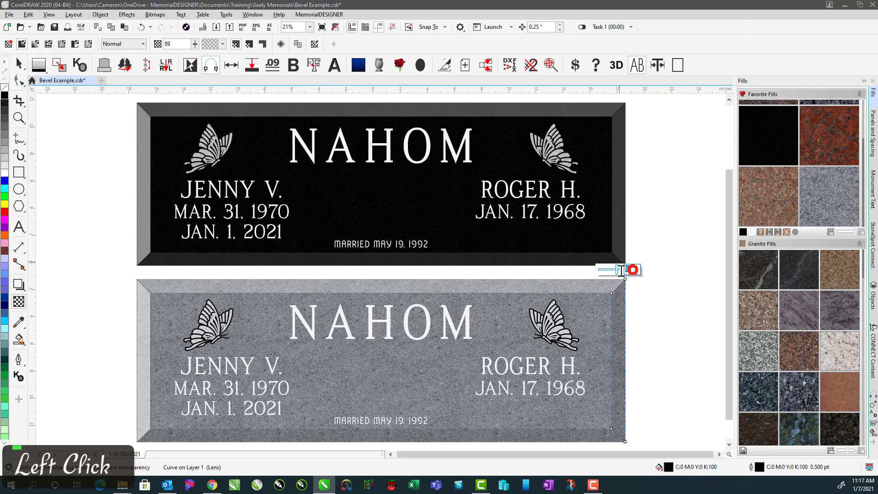
text(95)
key(Return)
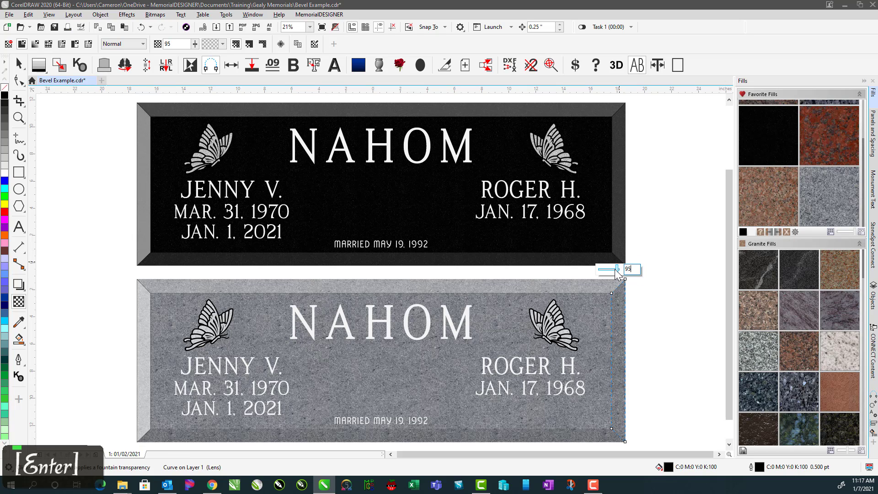
click(623, 269)
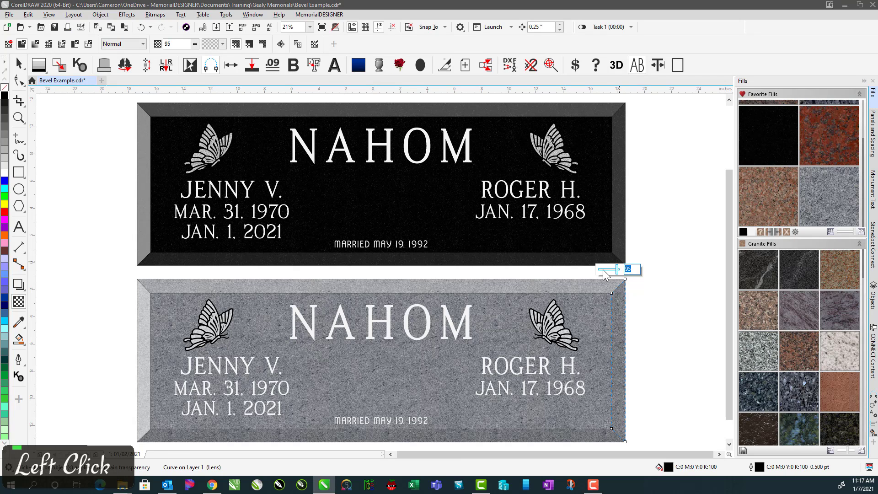
text(75)
key(Return)
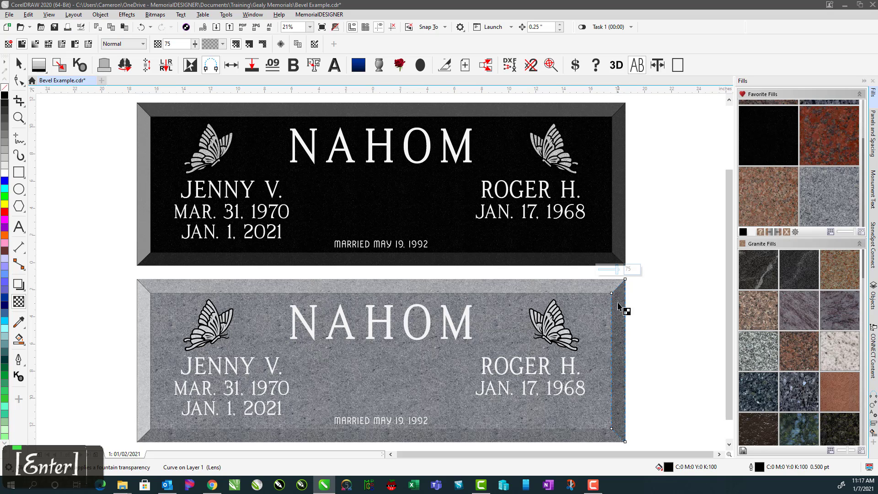
- Set the transparency of the lower memorial's bottom border panel to 80
click(413, 435)
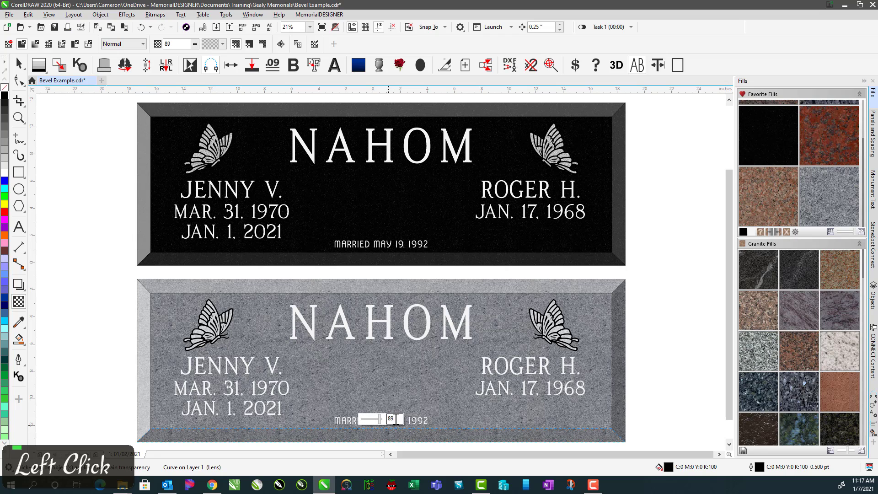
double_click(399, 418)
text(80)
key(Return)
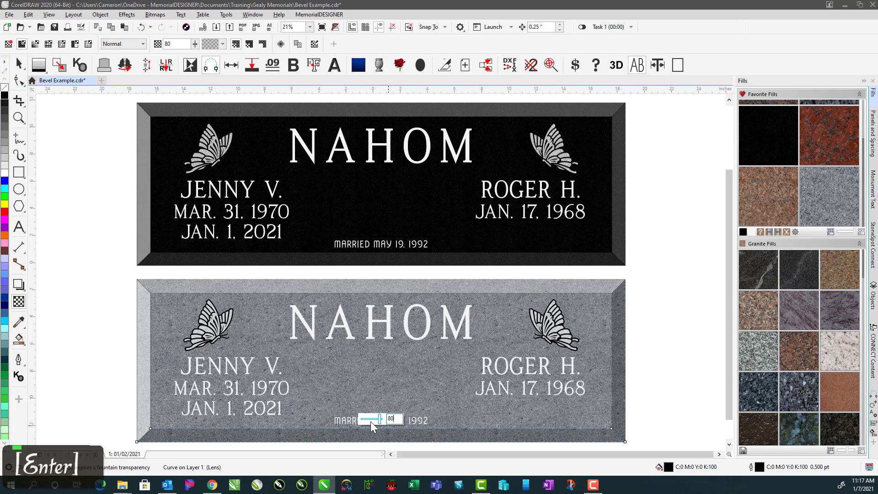
- Lower the transparency of the lower memorial's right border panel to 70 and settle on 65
click(622, 325)
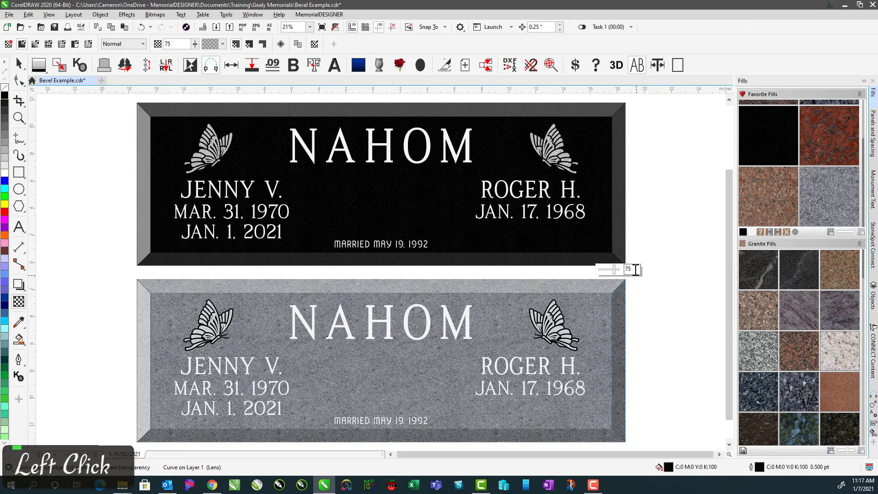
double_click(636, 269)
text(70)
key(Return)
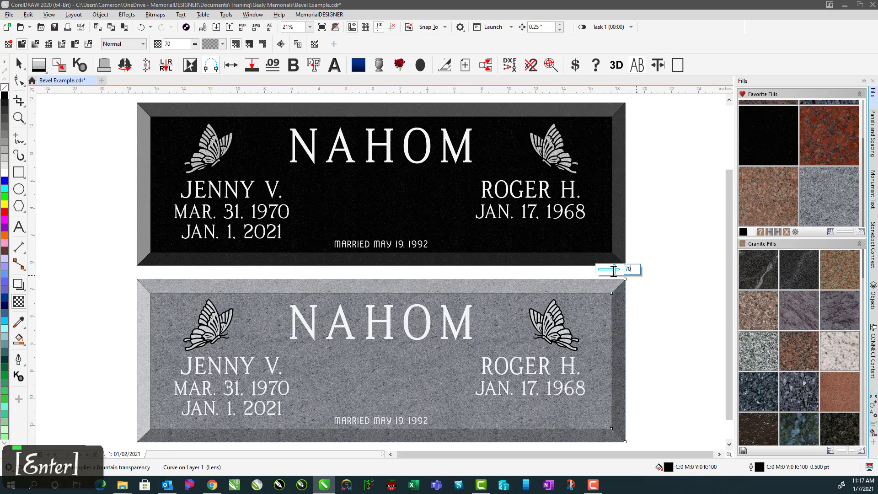
click(632, 269)
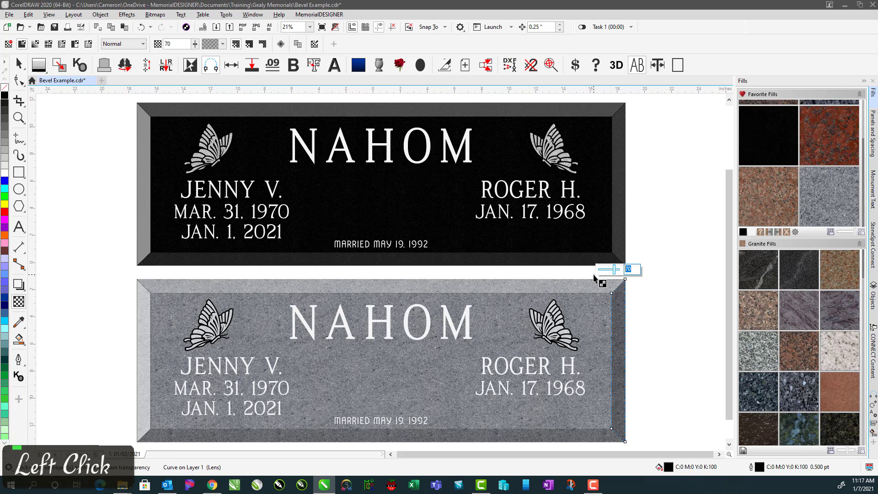
text(65)
key(Return)
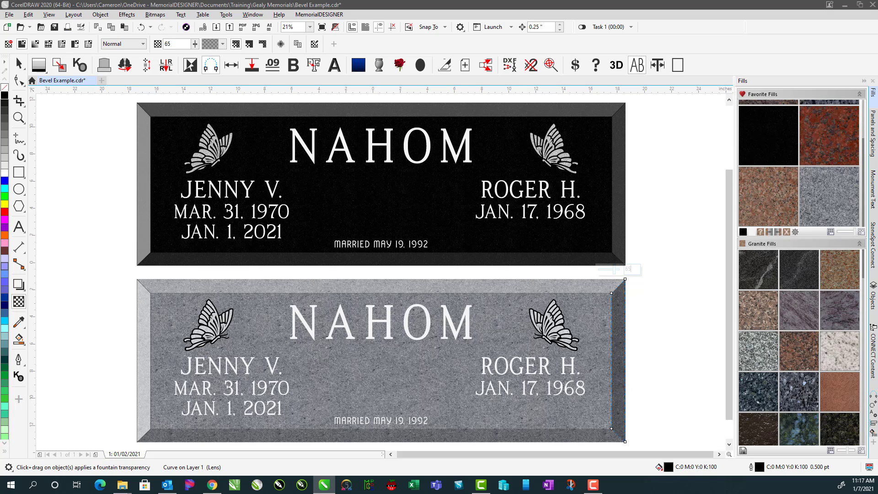
- Remove the outlines from all objects in both memorials
click(19, 64)
click(94, 147)
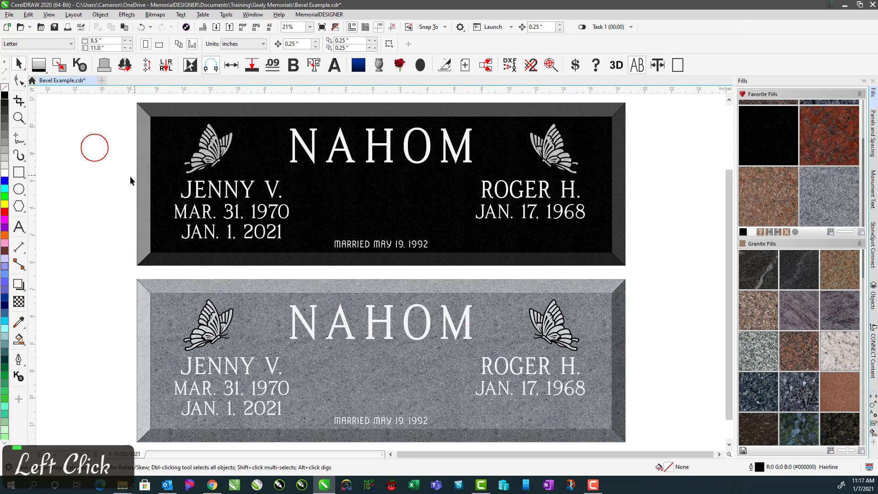
double_click(18, 65)
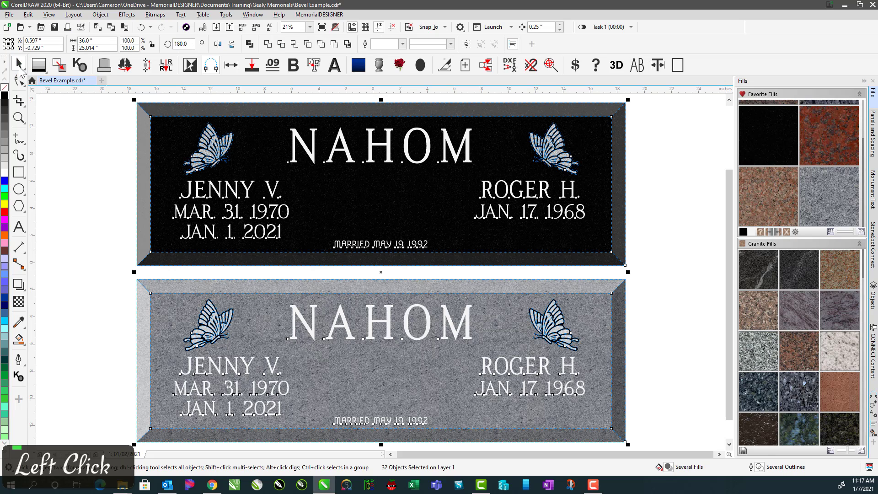
right_click(5, 91)
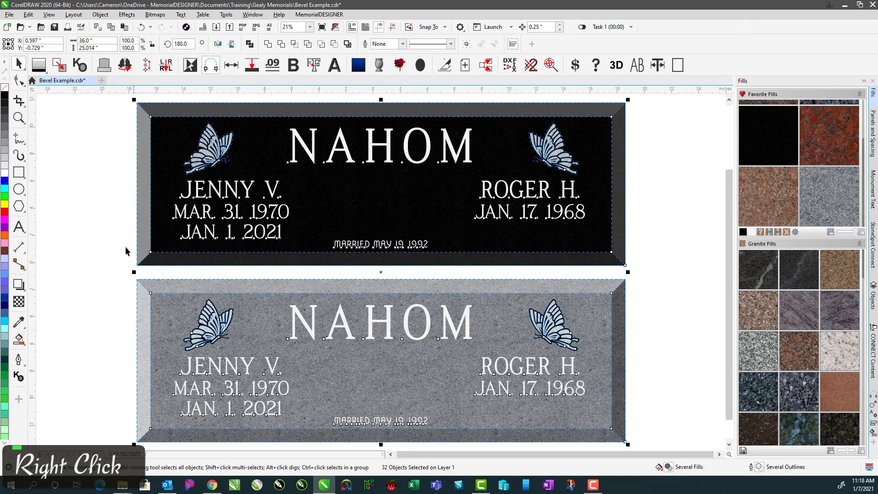
click(118, 235)
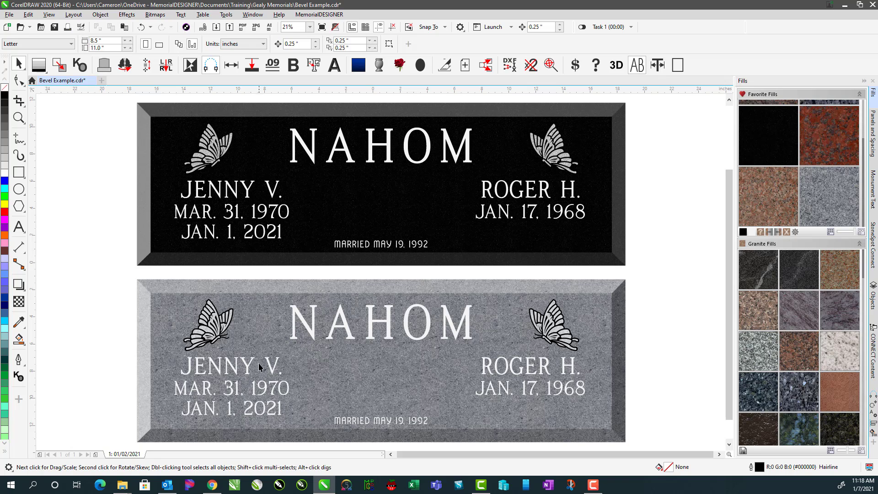
- Fill all names, dates and the marriage line on the lower memorial with solid black
click(273, 407)
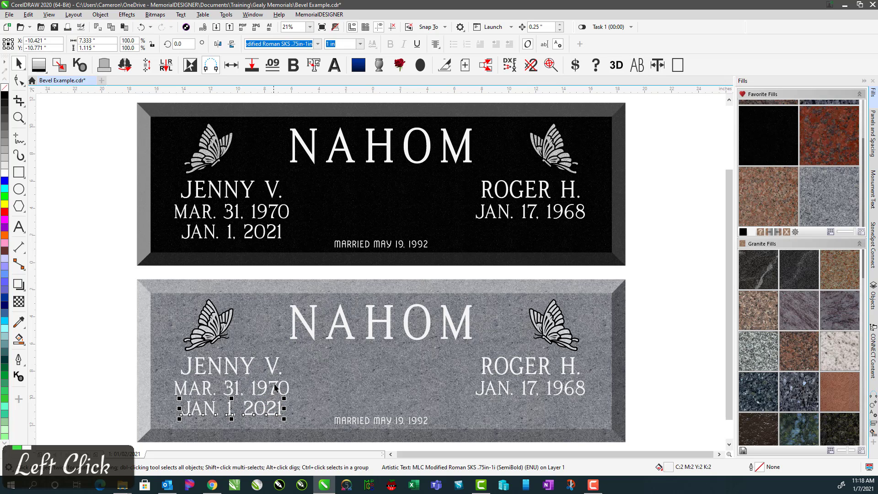
shift+click(276, 386)
shift+click(270, 368)
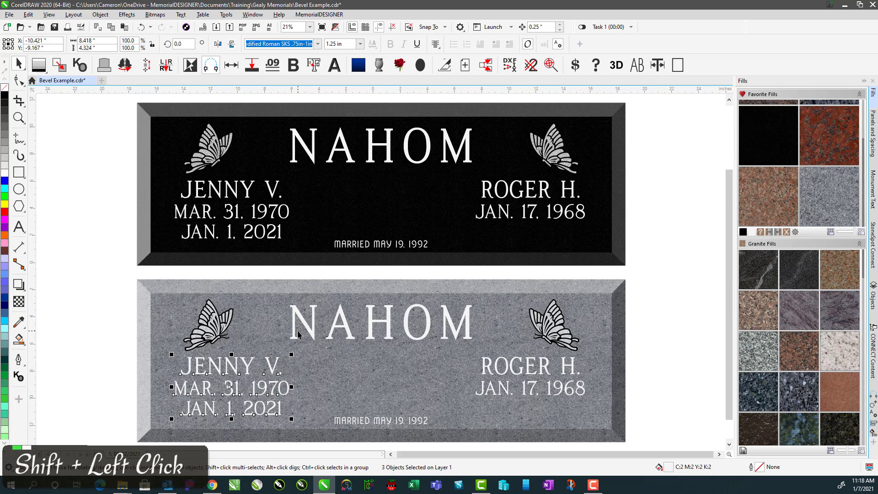
shift+click(296, 315)
shift+click(360, 420)
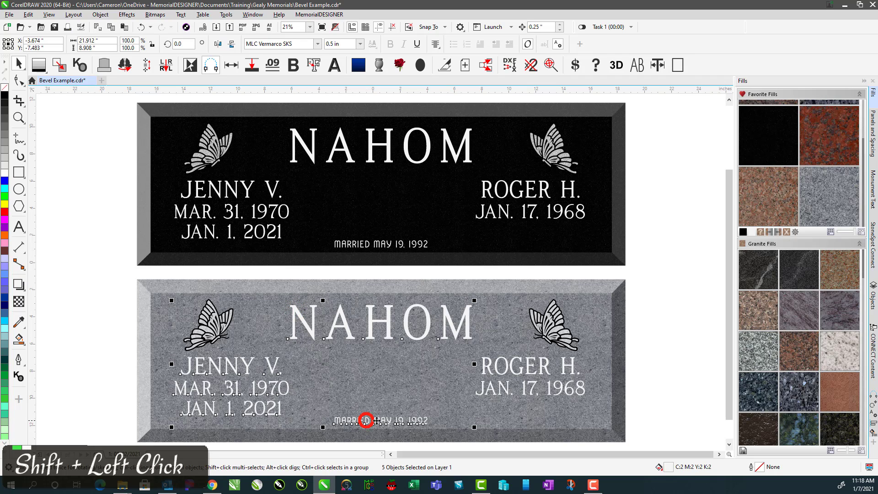
shift+click(501, 389)
shift+click(498, 369)
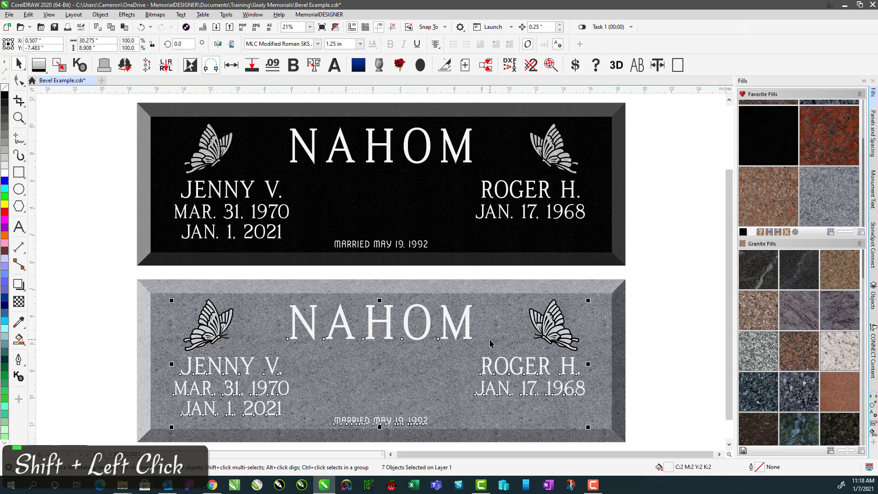
click(5, 95)
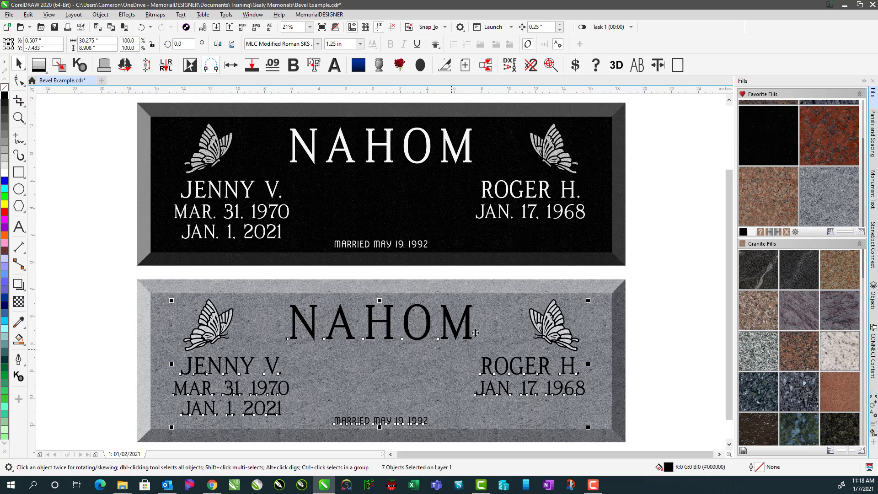
click(665, 214)
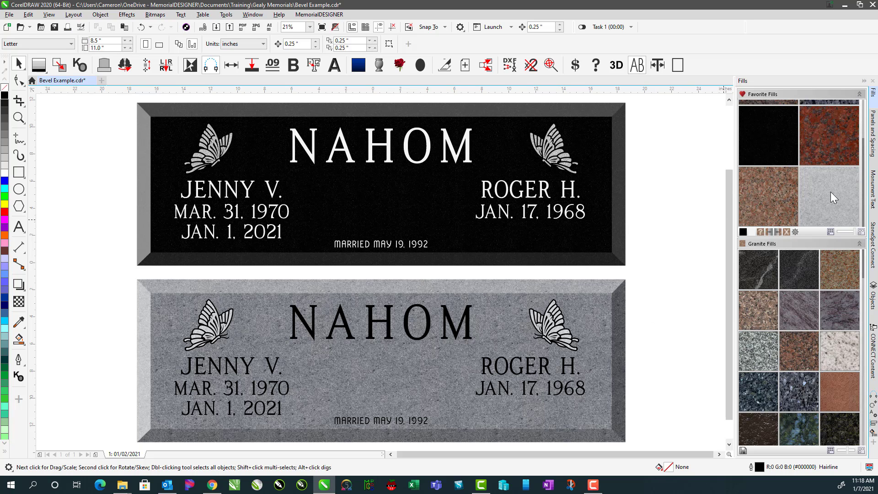
- Try the red granite from the favorite fills on both memorials and undo the change
click(835, 138)
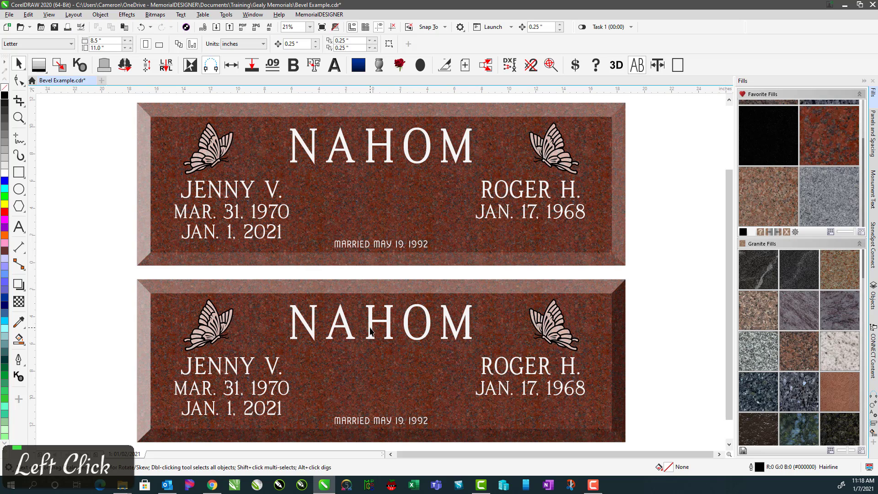
key(ctrl+z)
key(ctrl+z)
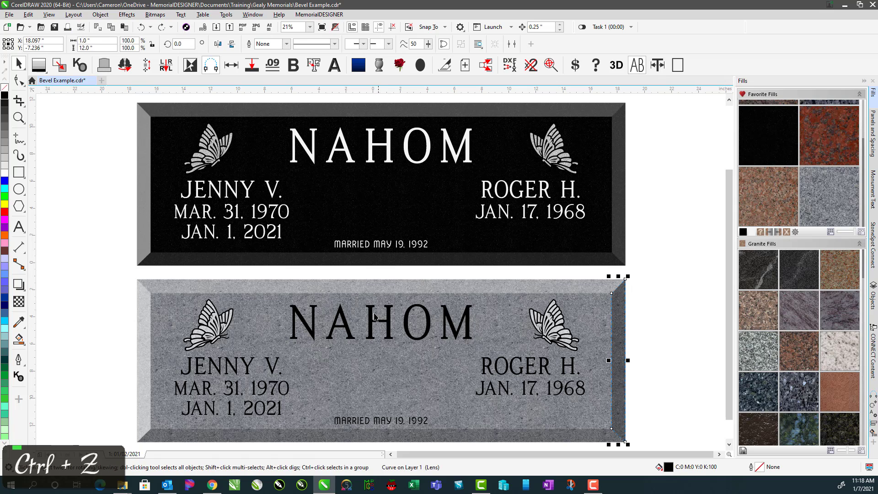
click(644, 299)
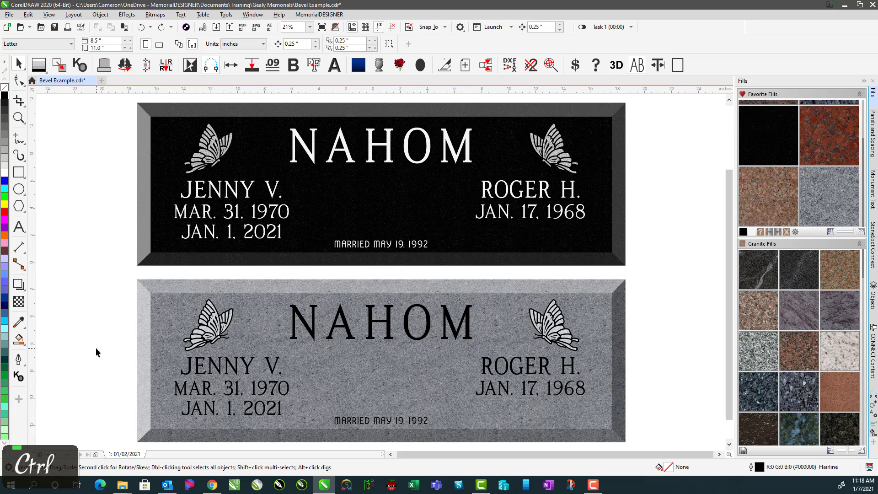
- Forget the remembered fills of all the lettering on the lower memorial
drag(96, 352, 633, 432)
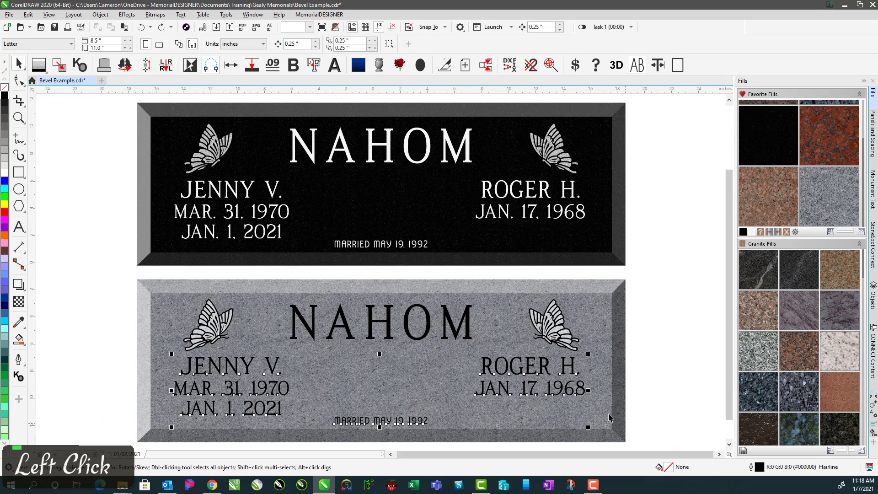
shift+click(373, 322)
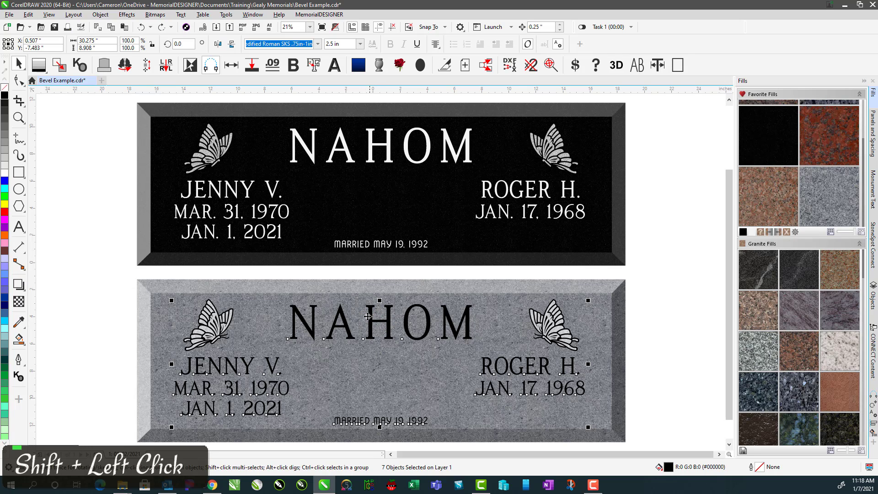
click(786, 232)
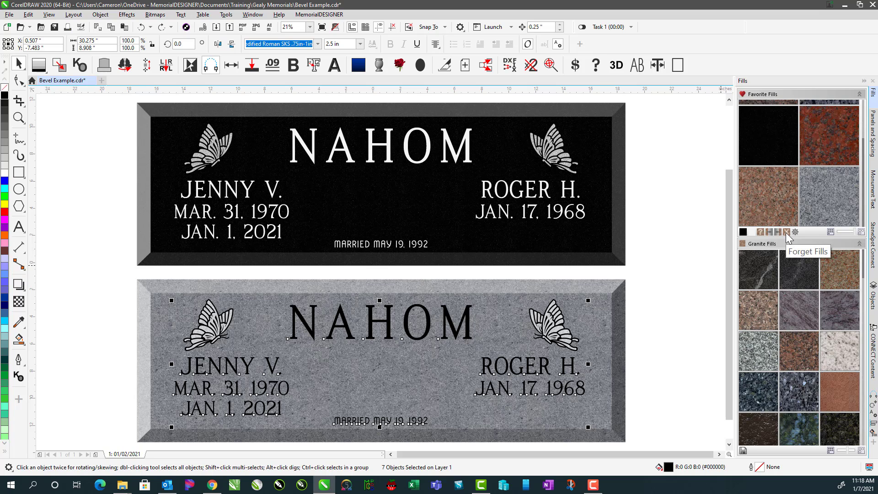
click(424, 268)
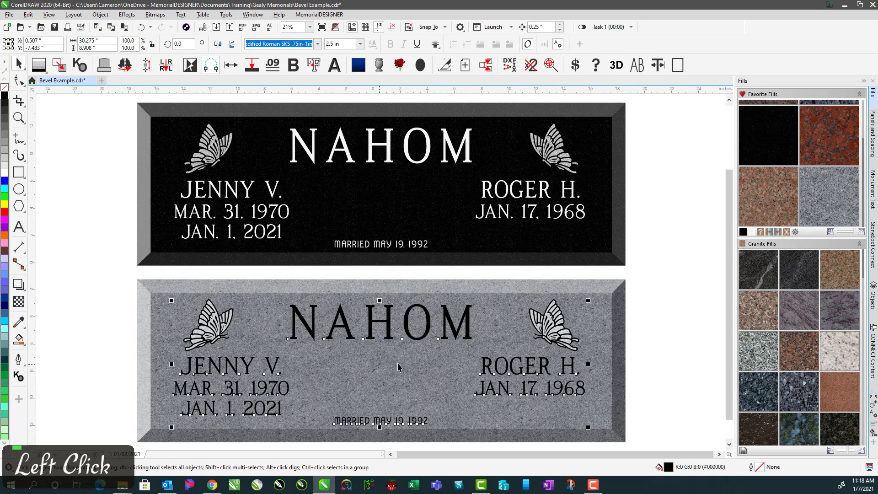
click(647, 223)
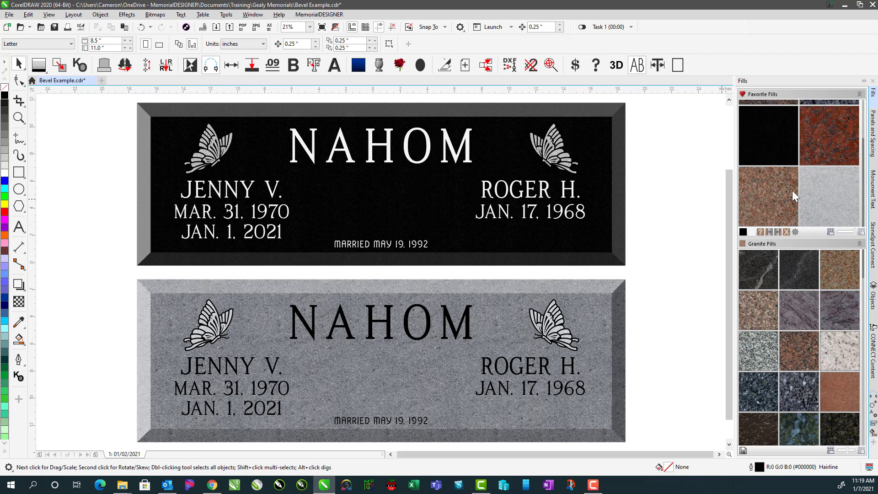
- Try the pinkish-brown favorite granite on both memorials, and refill both with the Jet Black granite
drag(776, 197, 426, 319)
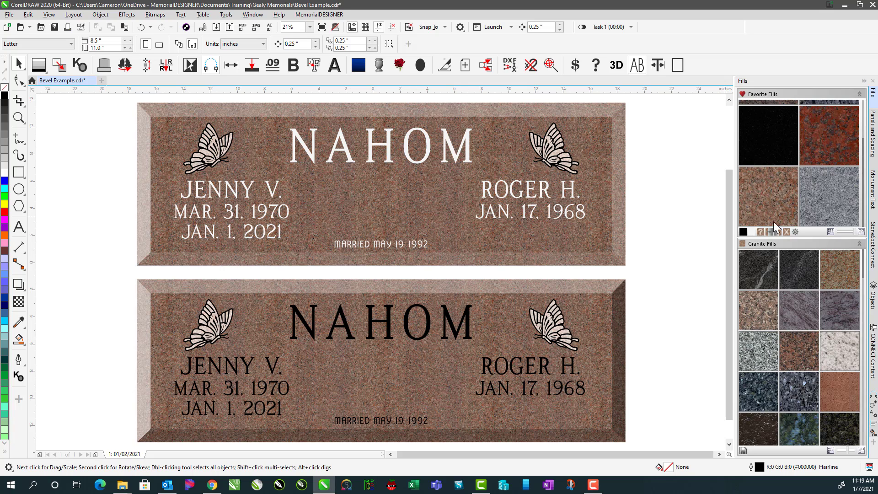
click(779, 146)
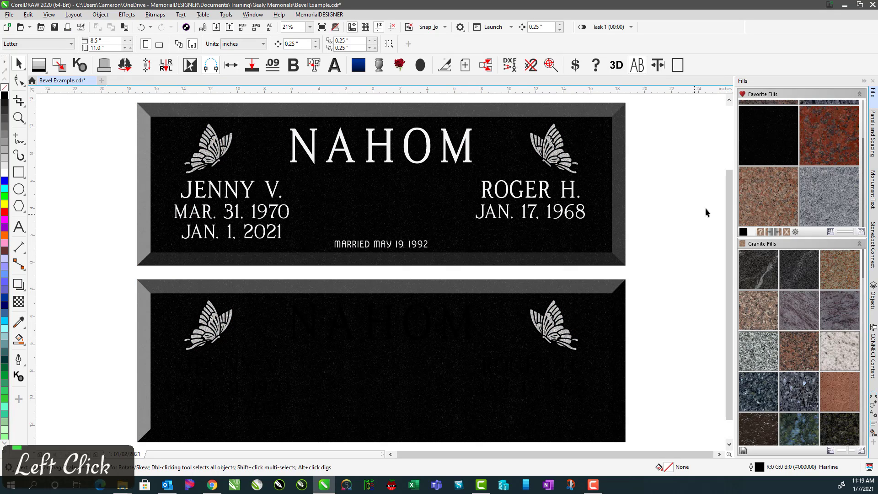
- Fill the entire lower memorial with the blue-grey granite from the favorite fills
drag(678, 266, 124, 429)
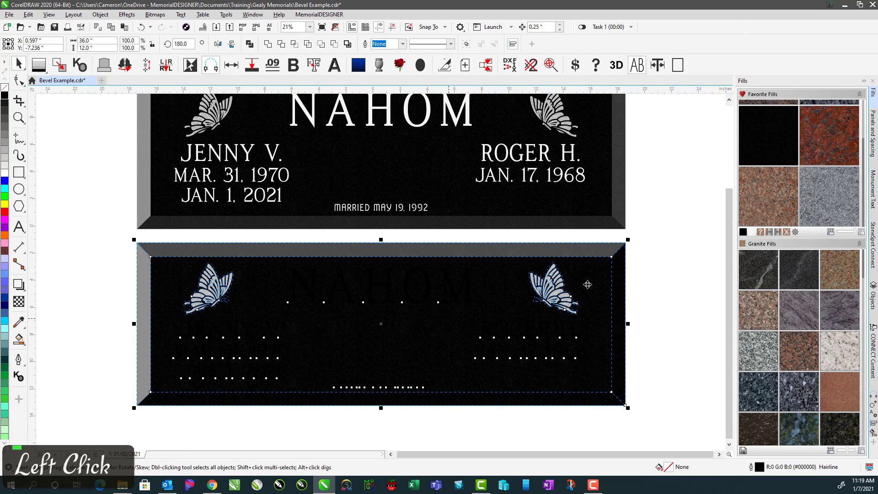
click(827, 192)
click(693, 258)
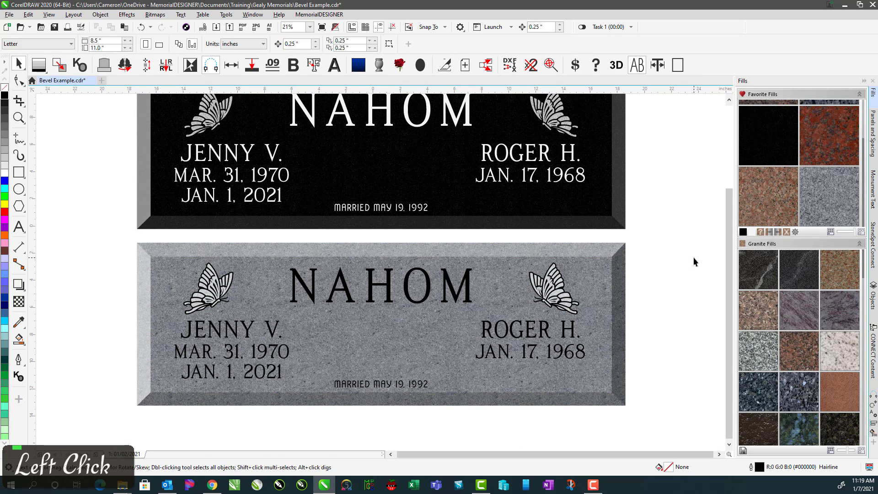
key(F4)
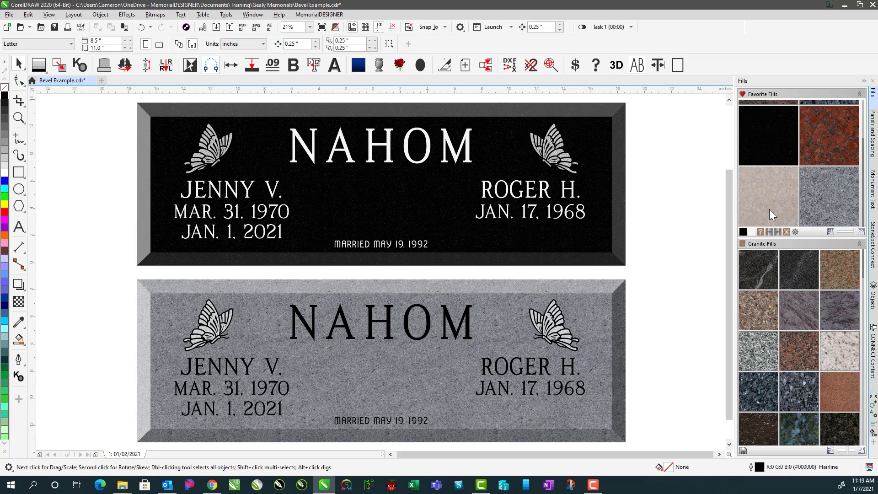
- Turn both memorials back to their plain grey fills without granite and forget the remembered fills of all objects
click(769, 231)
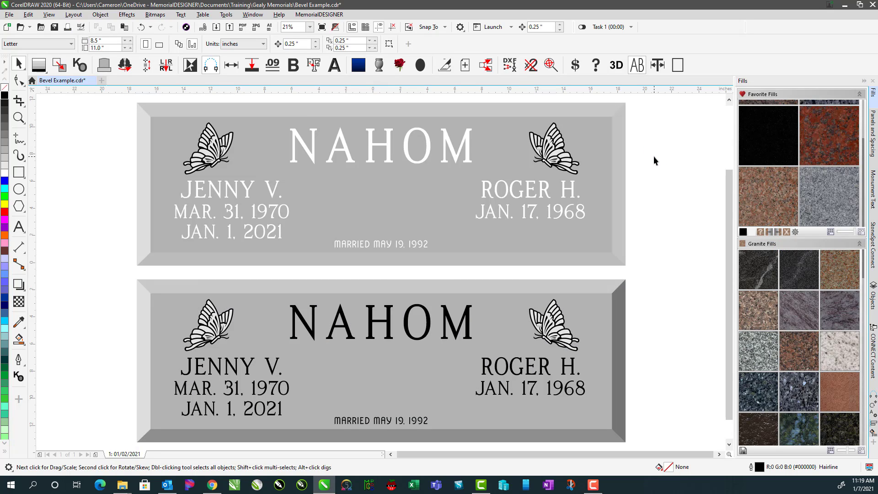
key(ctrl+a)
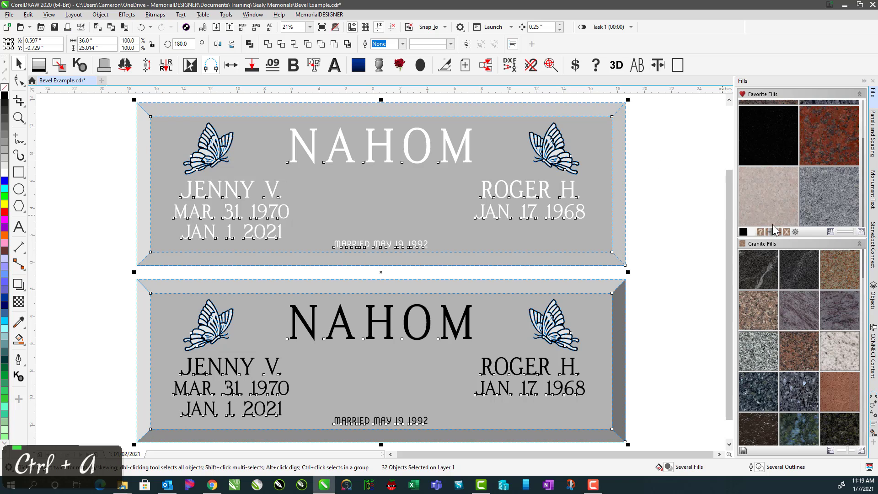
click(787, 234)
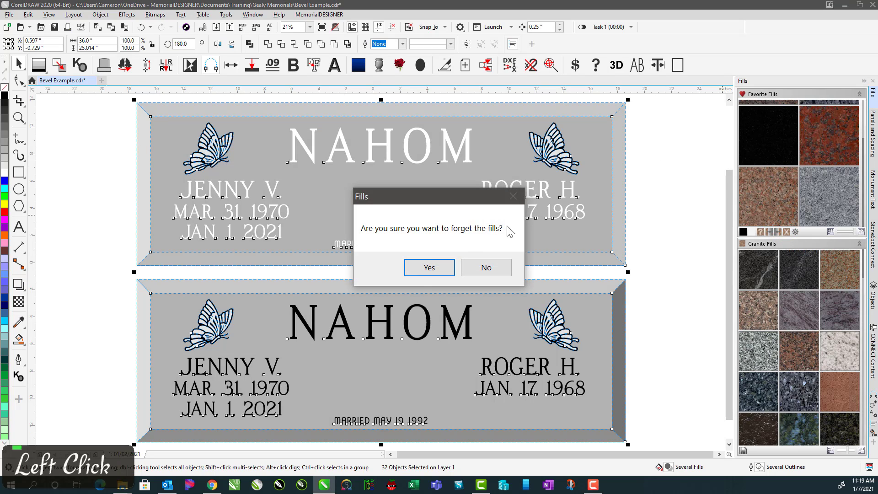
click(424, 267)
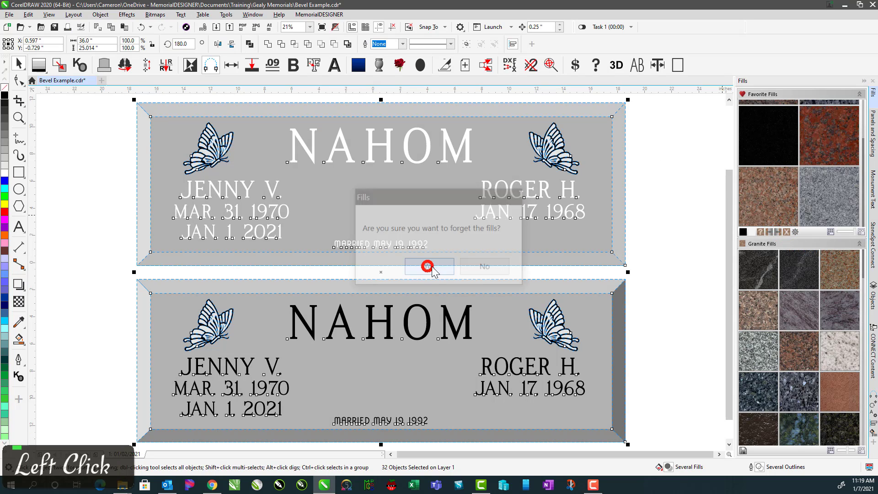
click(111, 126)
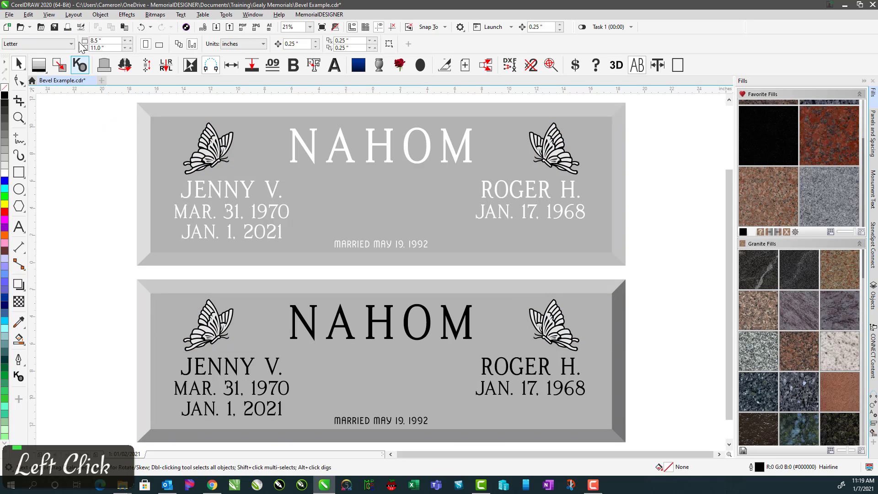